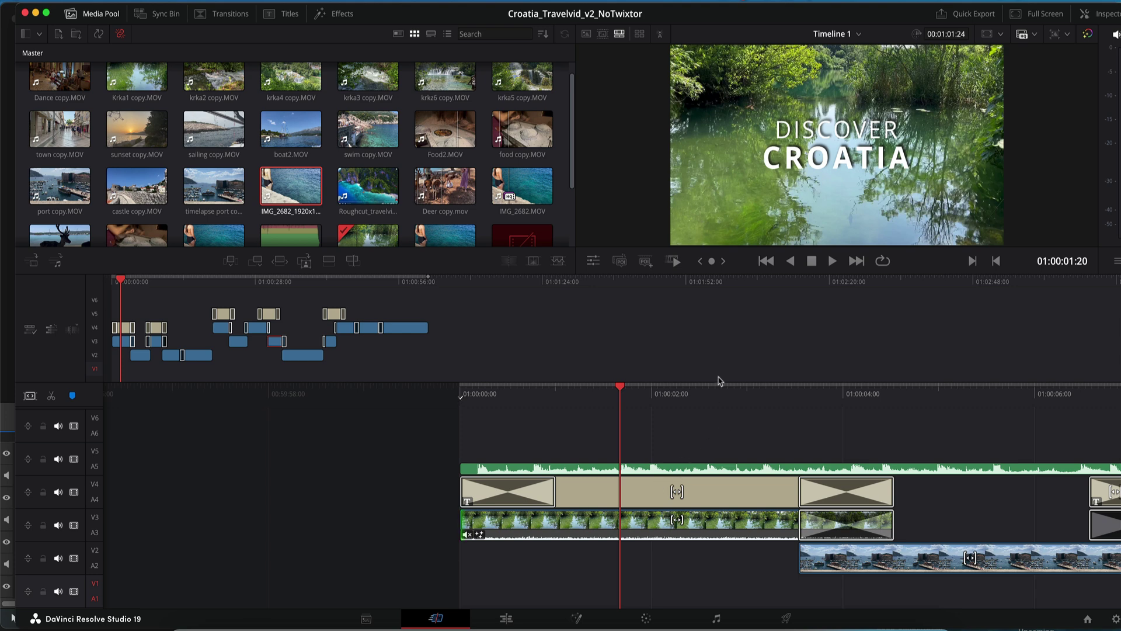
- Select the harbour clip on V2 and bring up the Effects library with the REVision effects
drag(713, 387, 240, 351)
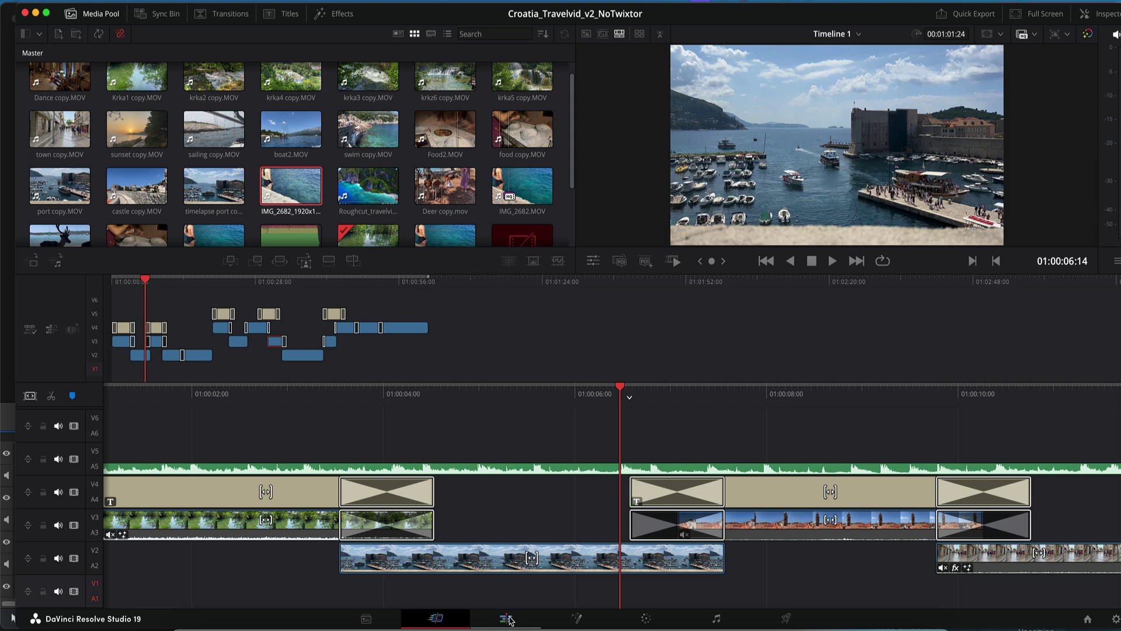
click(502, 557)
click(334, 13)
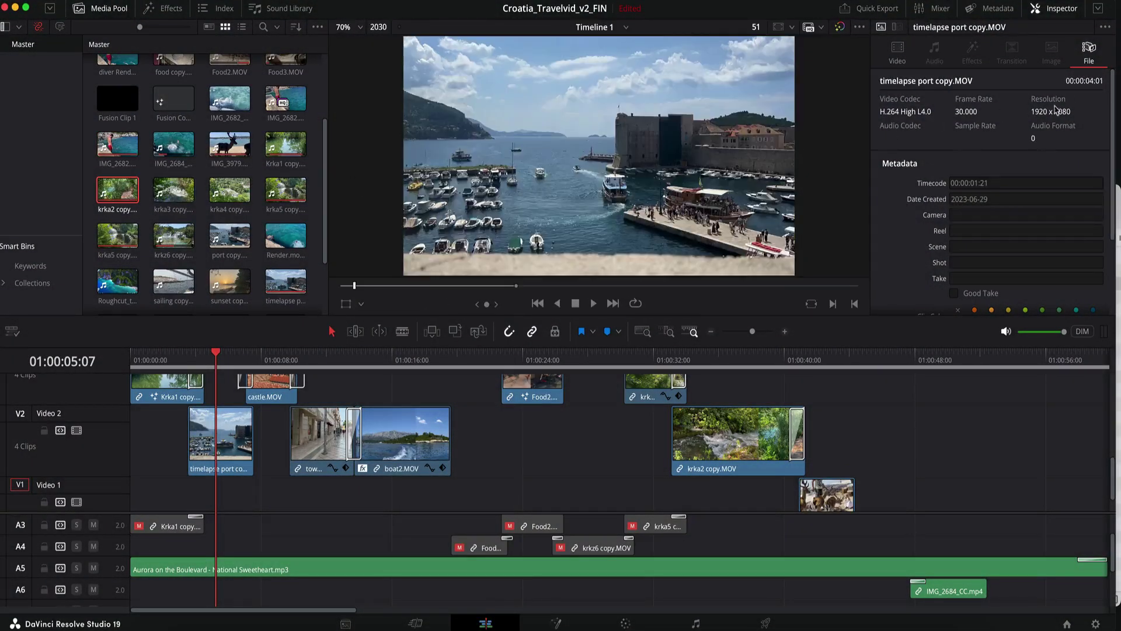
- Preview the krka6, IMG_3979 and IMG_2682 clips to confirm they run at 30 fps
click(174, 237)
click(236, 149)
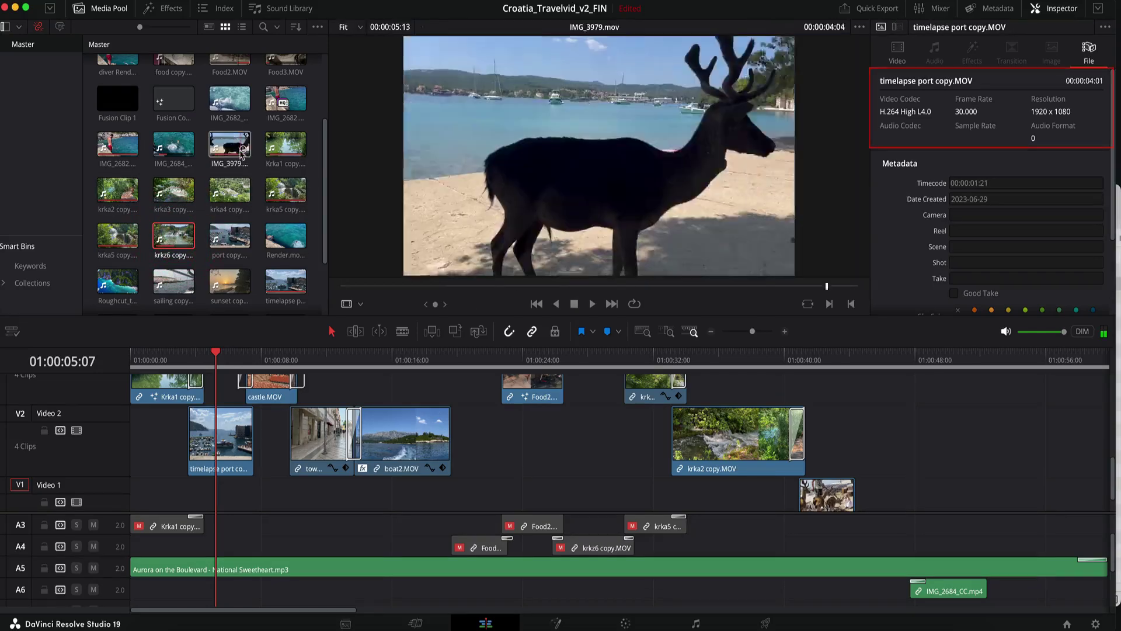
click(117, 149)
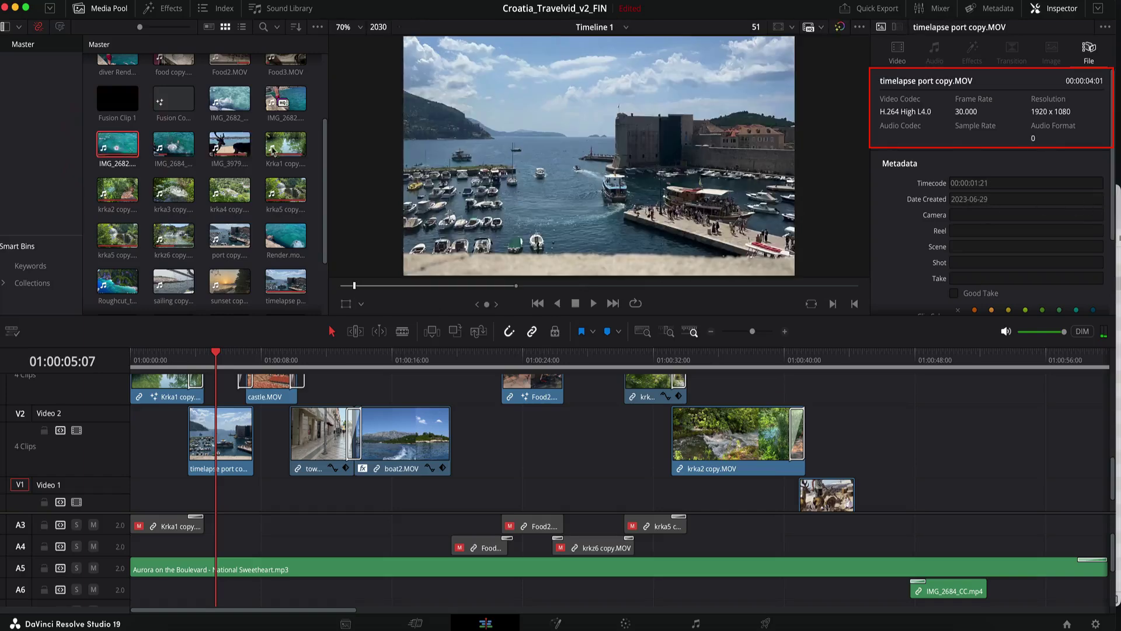
scroll(116, 175, up, 1)
click(174, 170)
click(115, 174)
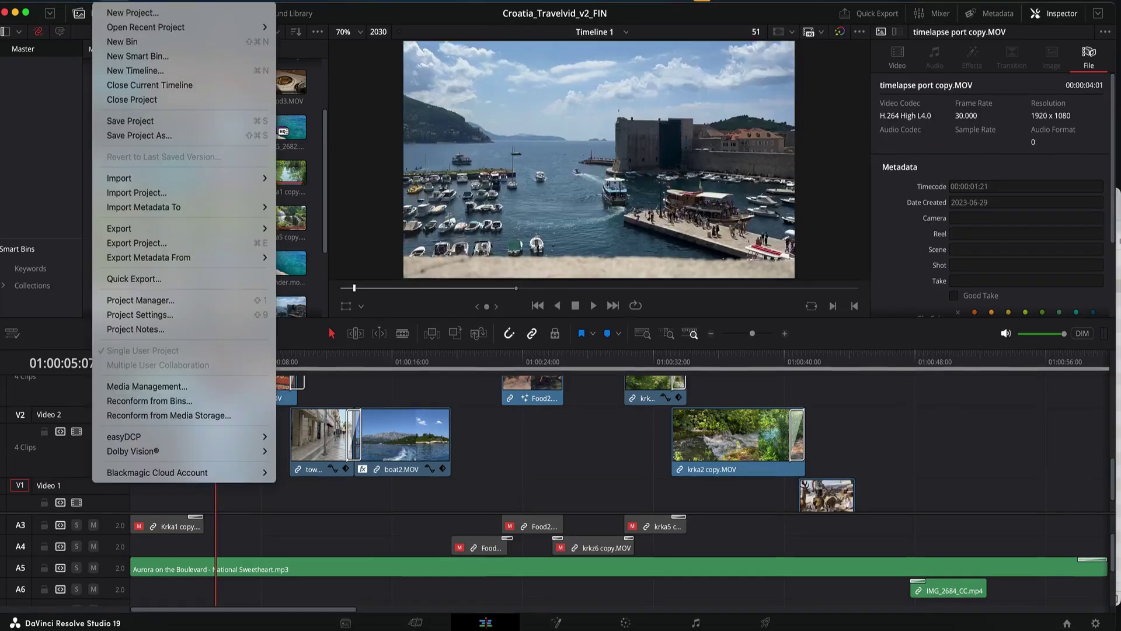
- Create Untitled Project 2 and save its timeline frame rate as 30 fps
click(234, 12)
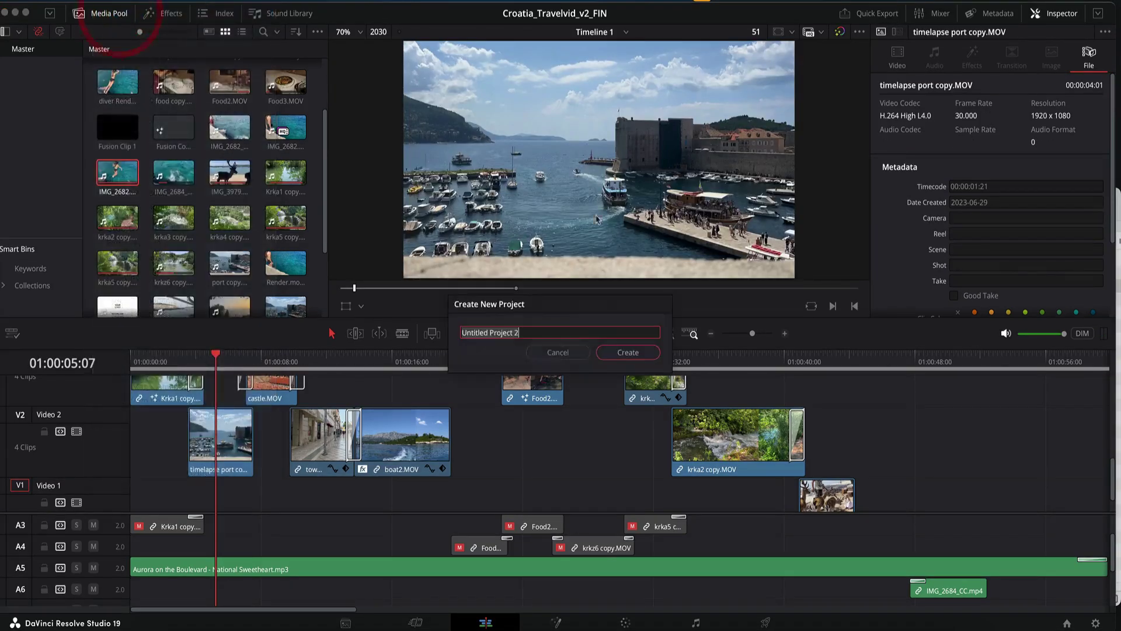
click(628, 352)
click(108, 5)
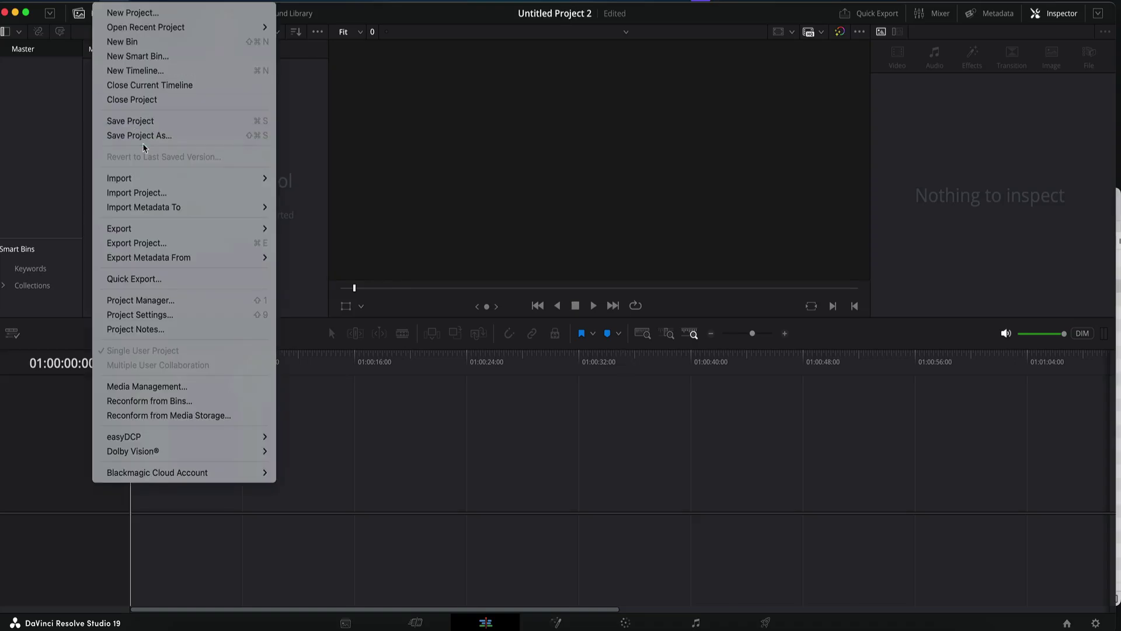
click(150, 314)
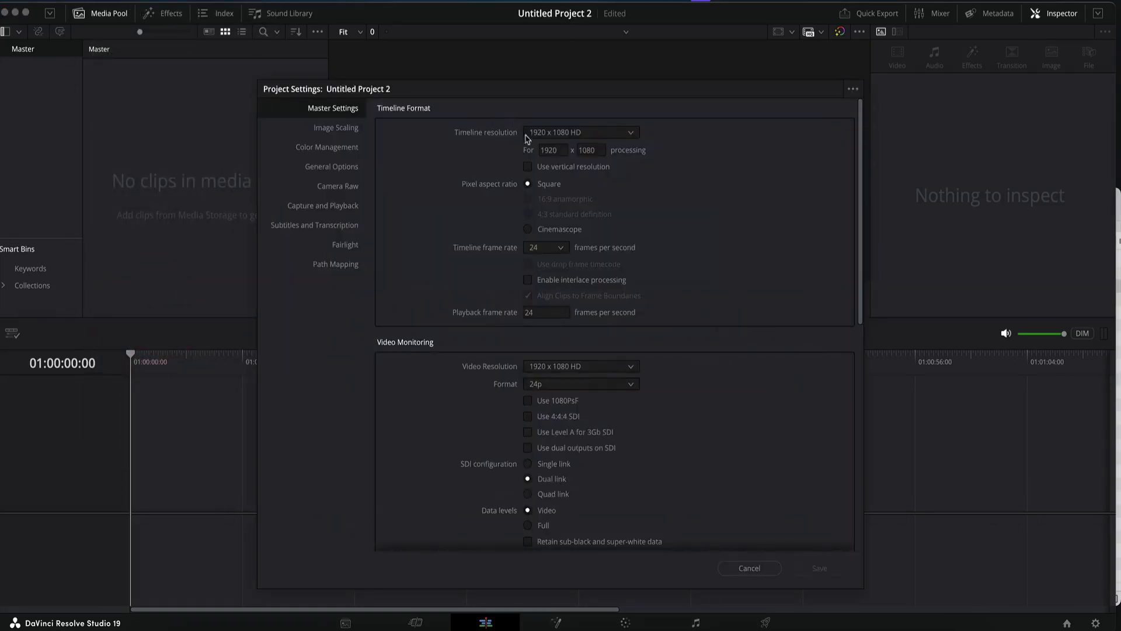
click(551, 247)
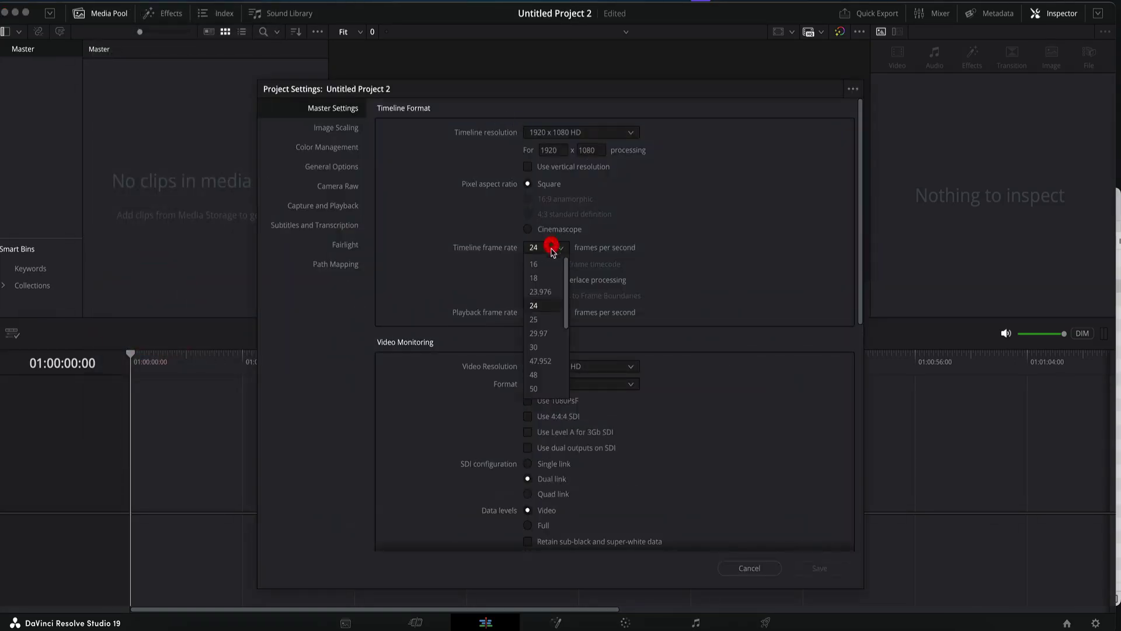
click(544, 347)
click(819, 568)
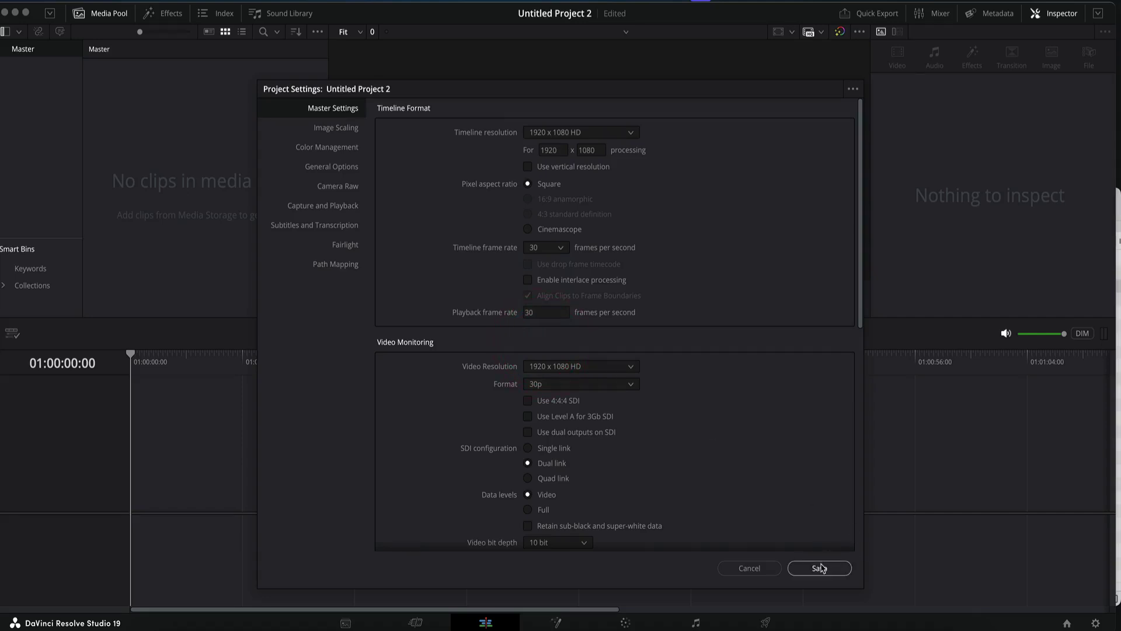
- Reopen the Croatia_Travelvid_v2_FIN project from the recent projects list
click(64, 1)
mouse_move(64, 30)
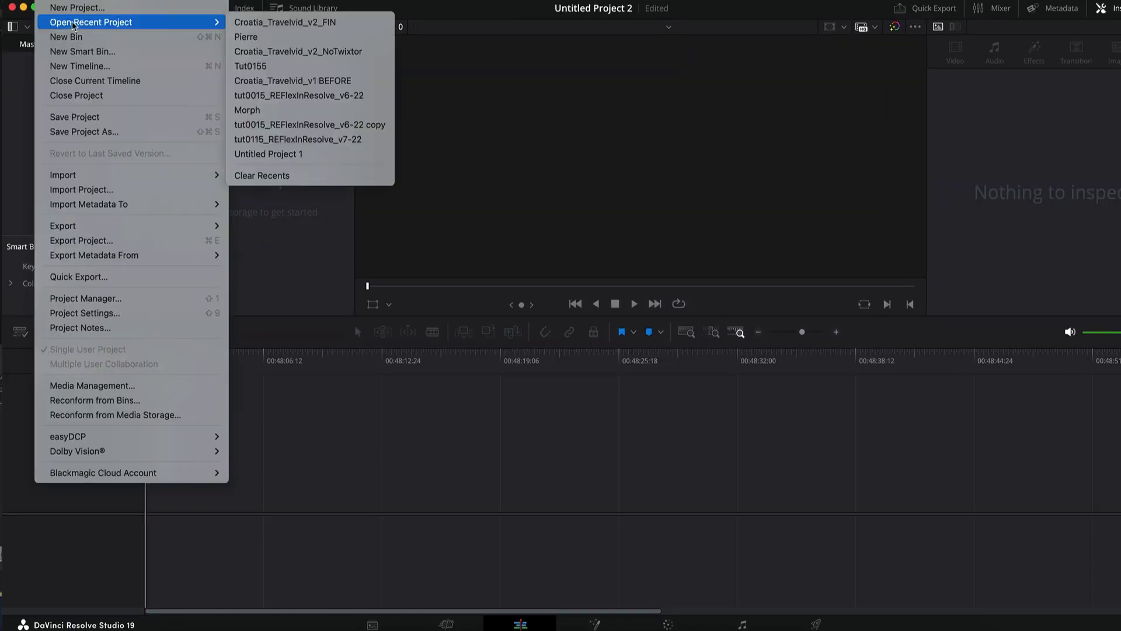
click(285, 23)
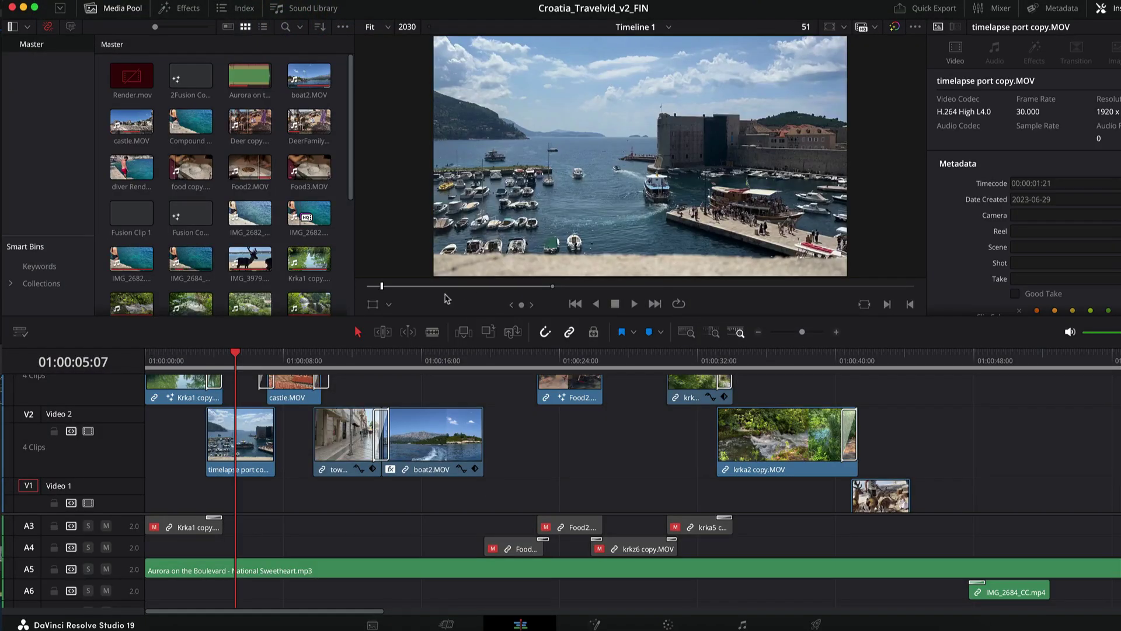
- On the Cut page, scrub the timeline to the ADVENTURE AWAITS title shot
click(446, 623)
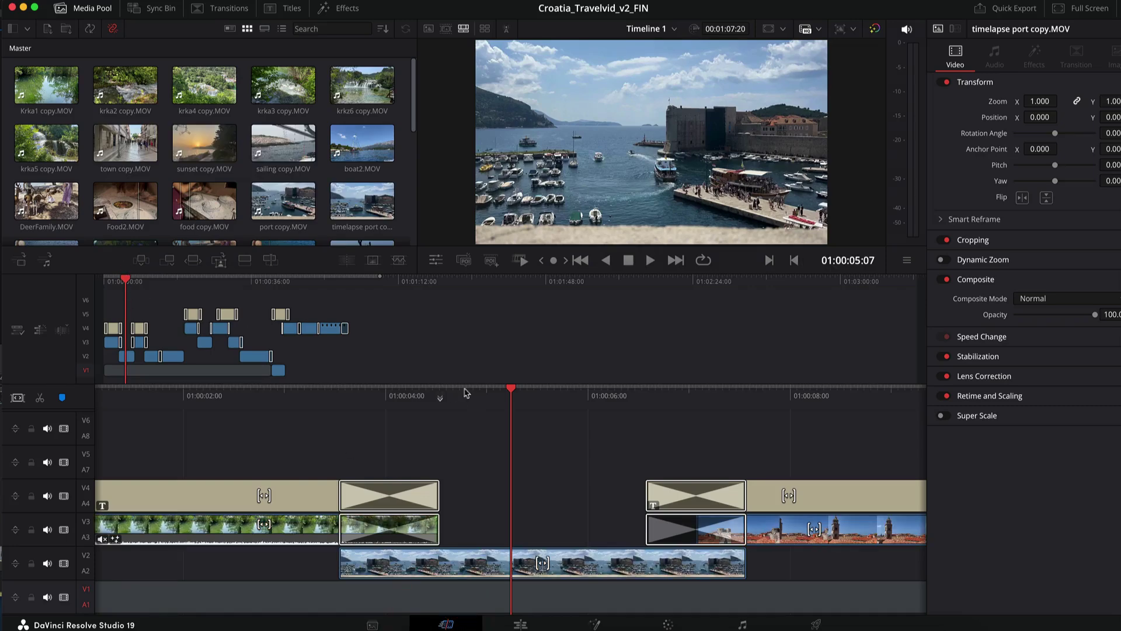
drag(485, 389, 413, 388)
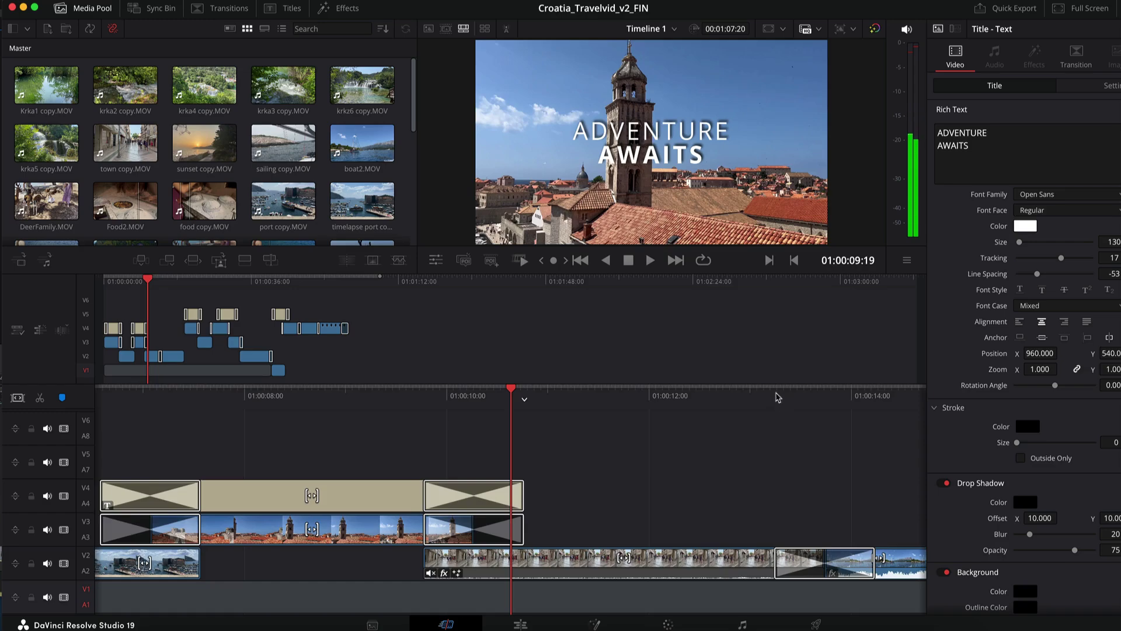
drag(775, 395, 383, 378)
click(375, 376)
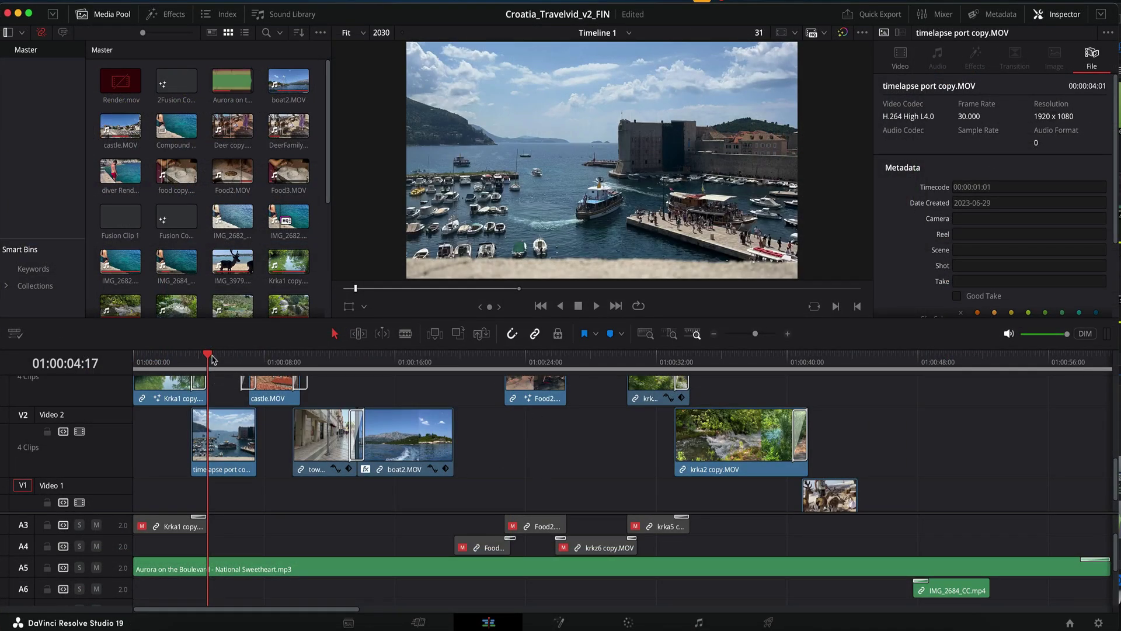
drag(209, 356, 834, 470)
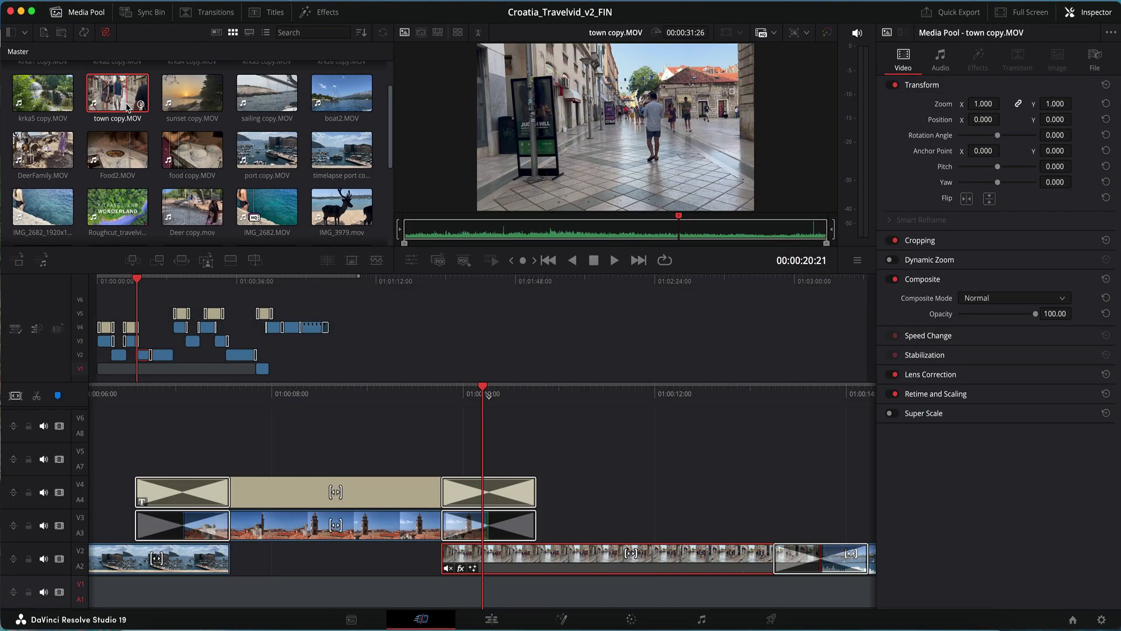
- Play the town clip, then drop DEFlicker High Speed onto the V2 clip and view its Method options
key(space)
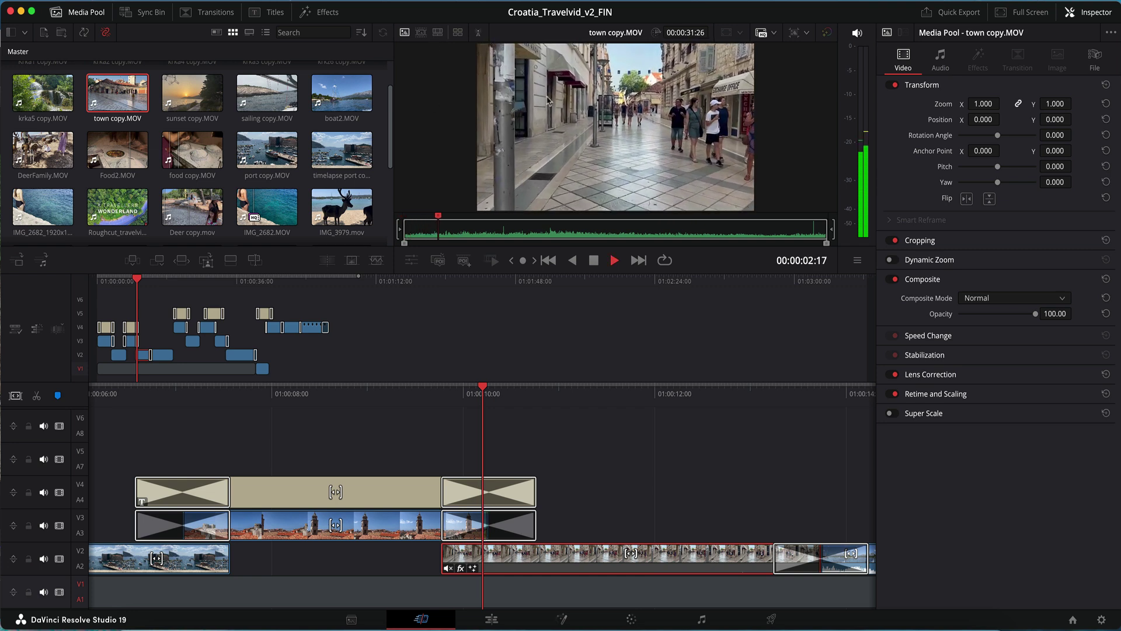
key(space)
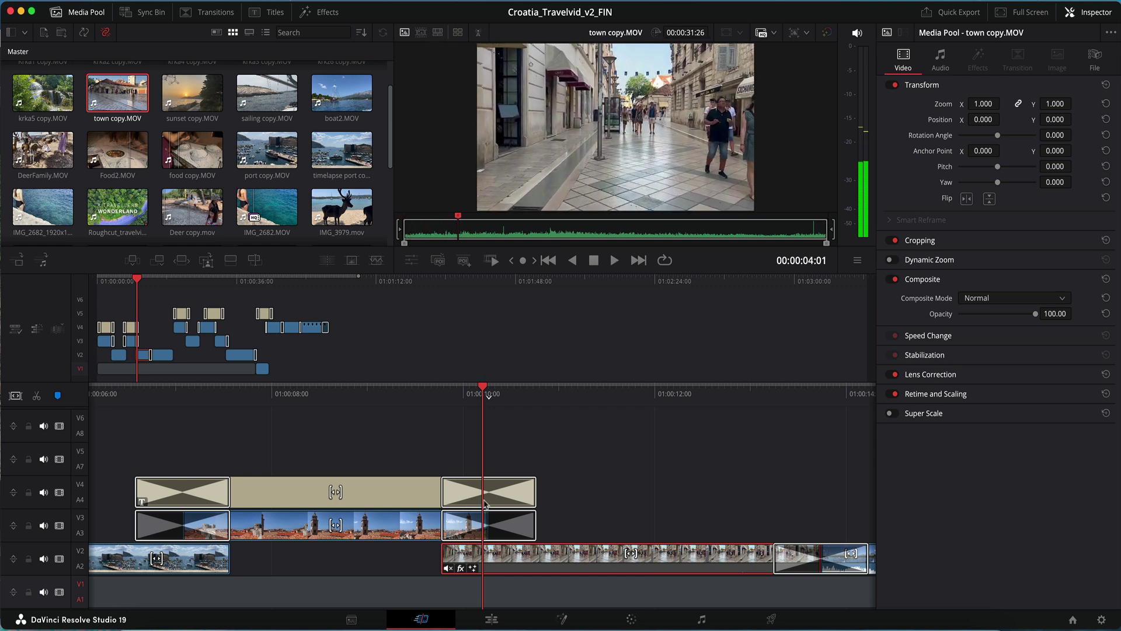
click(520, 569)
click(320, 12)
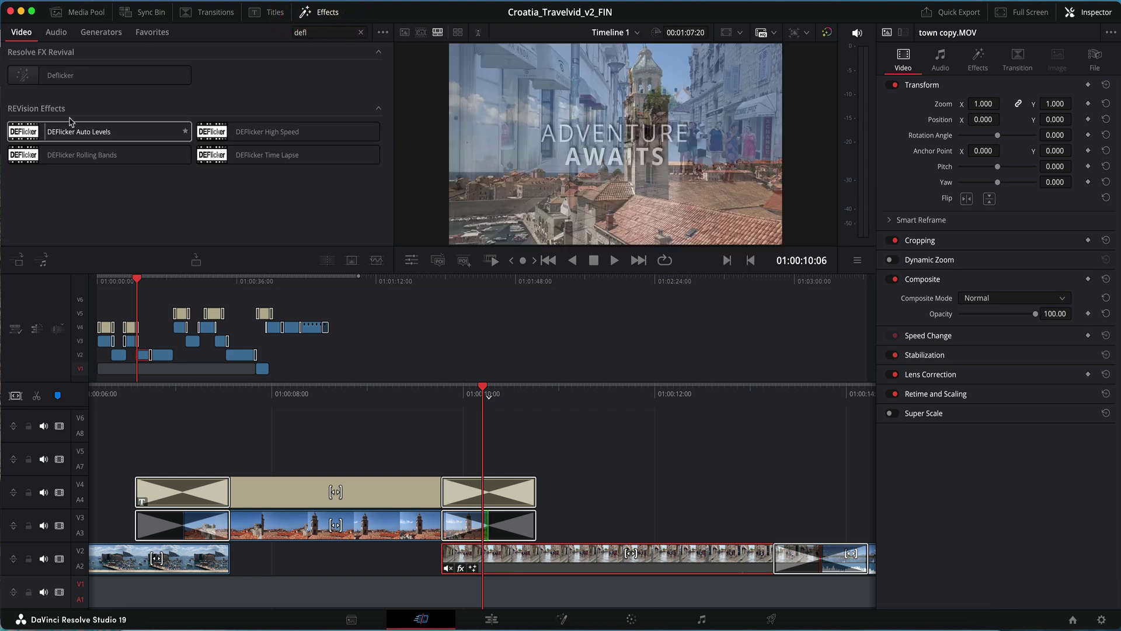
drag(251, 131, 538, 575)
click(1005, 209)
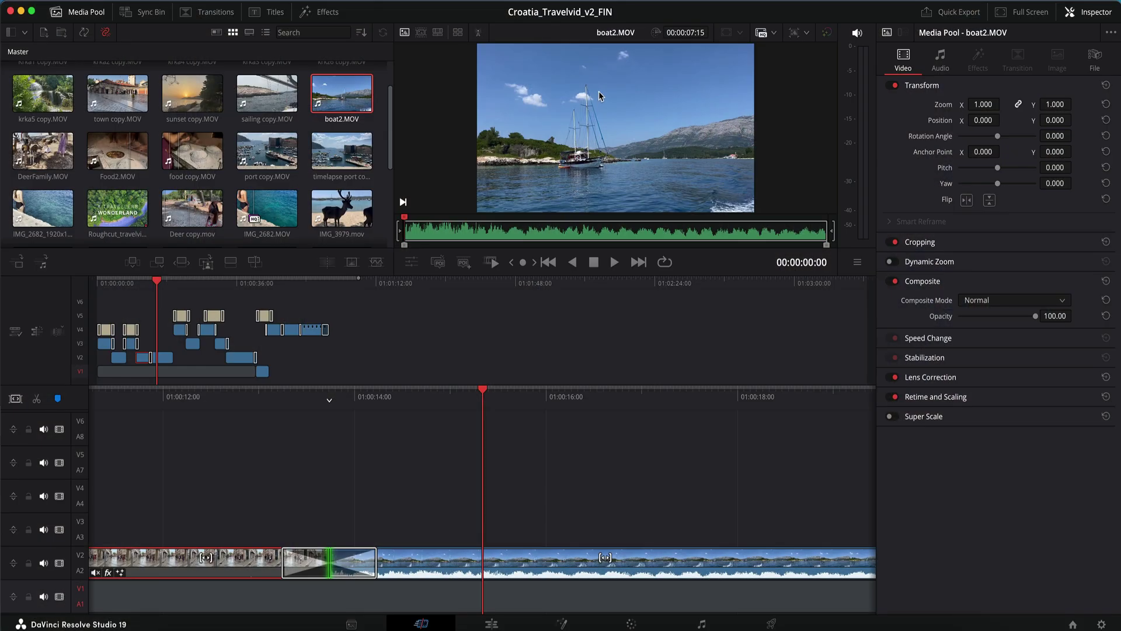
- Drop Twixtor onto the boat2.MOV clip on V2 and set its Speed % to 120
key(space)
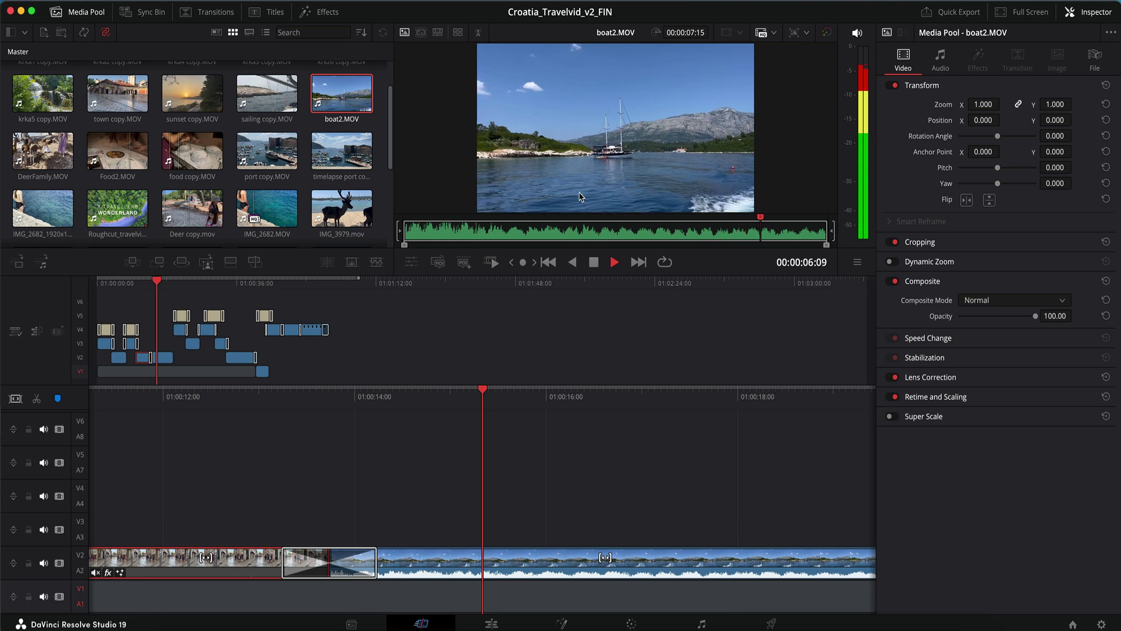
key(space)
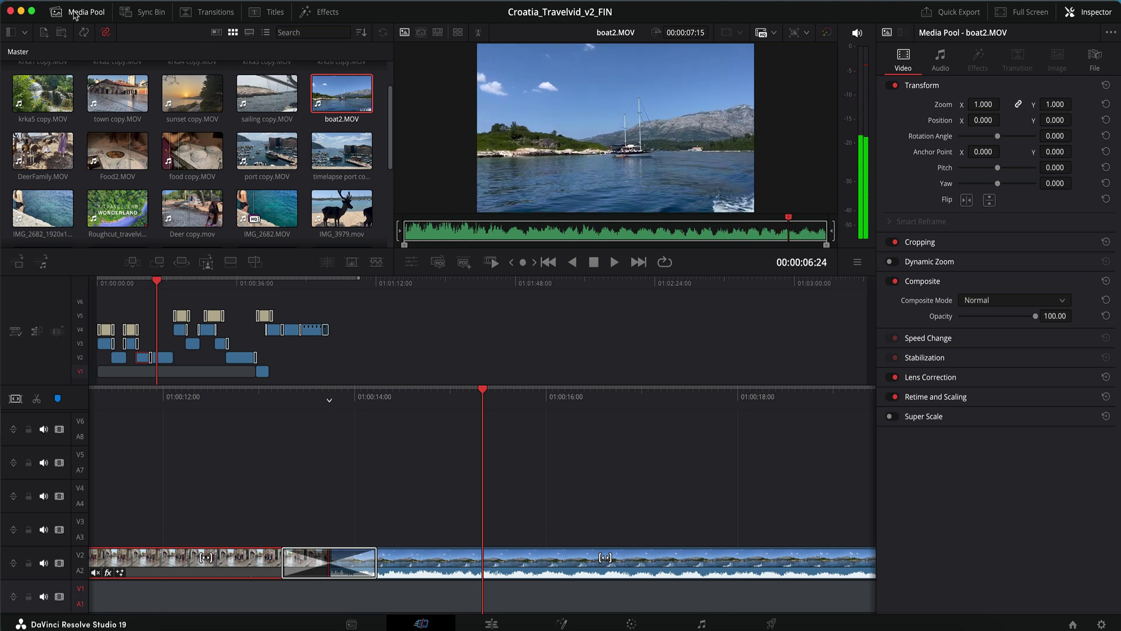
key(v)
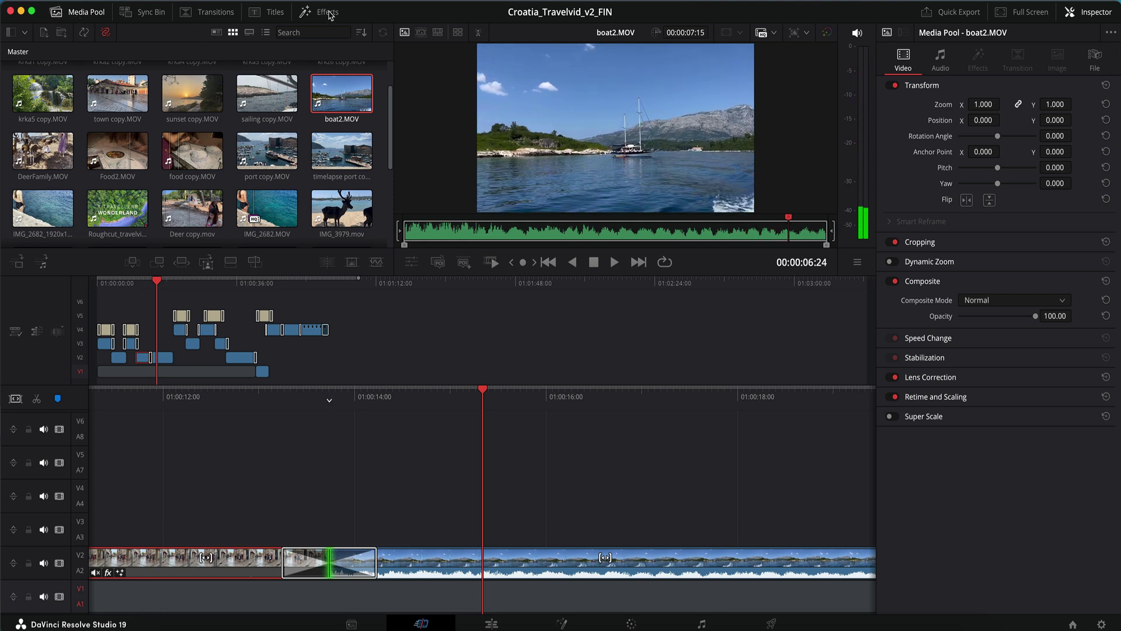
click(330, 14)
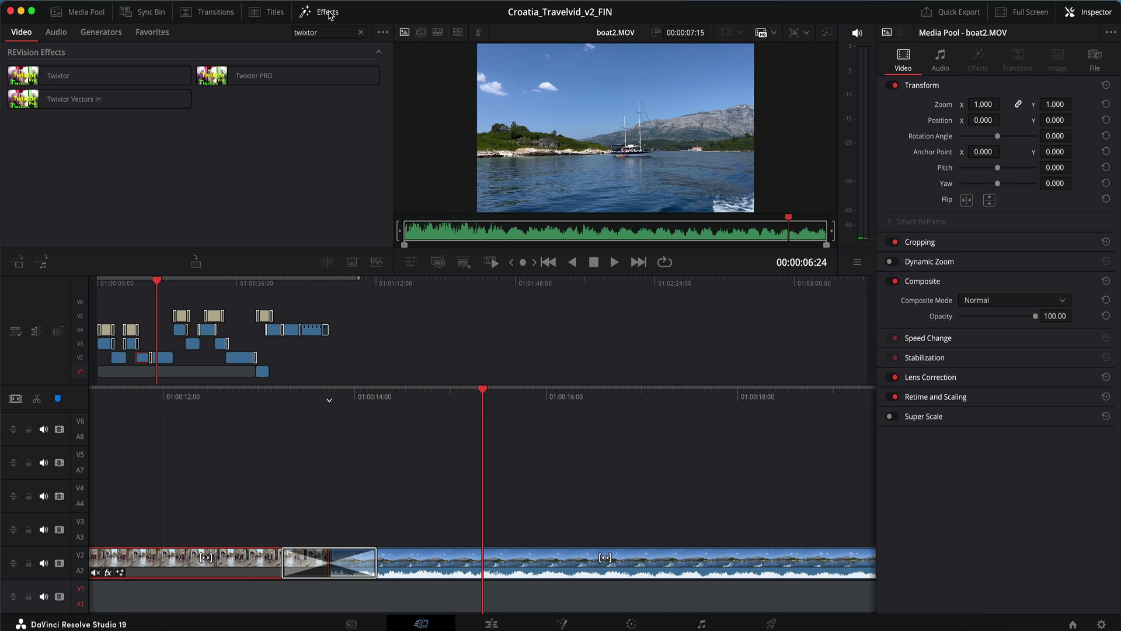
drag(53, 82, 767, 575)
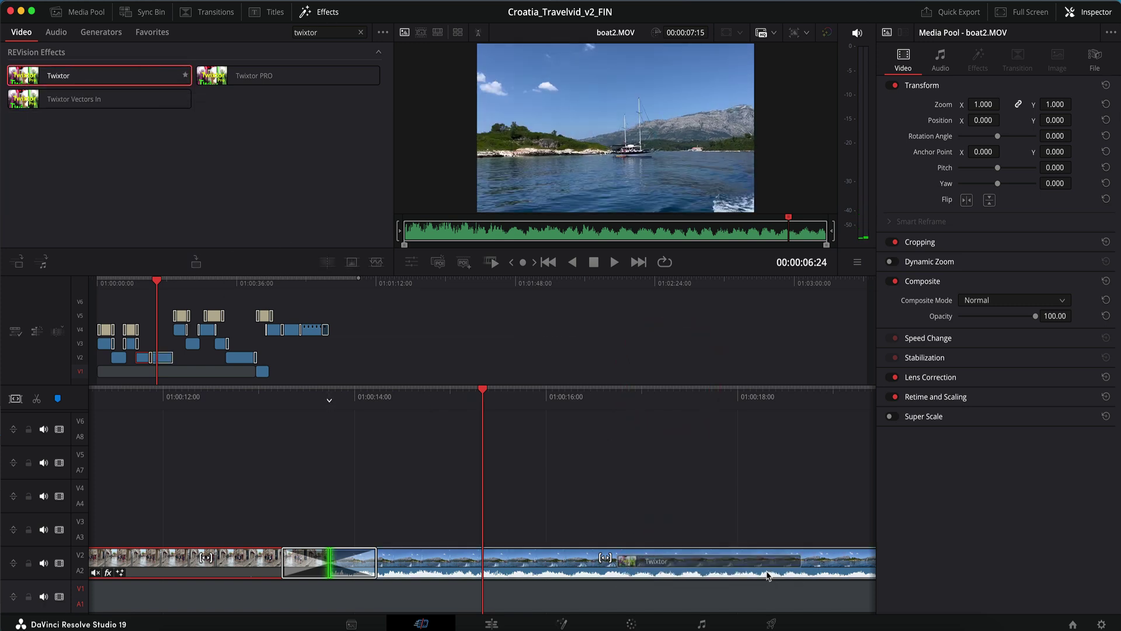
drag(767, 575, 767, 572)
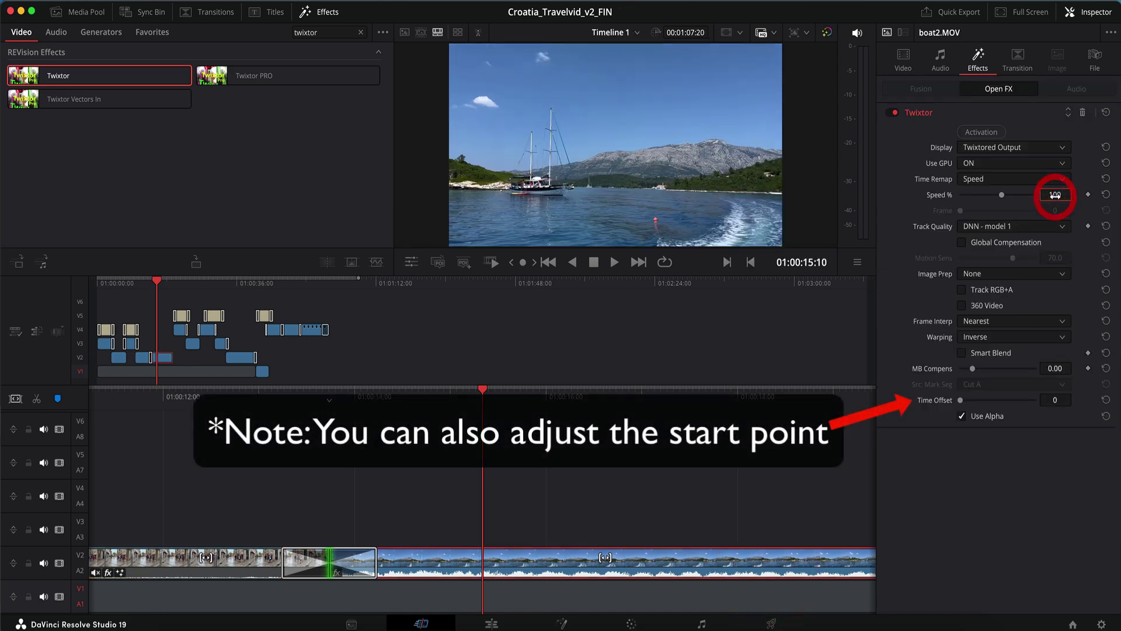
drag(1055, 195, 1069, 195)
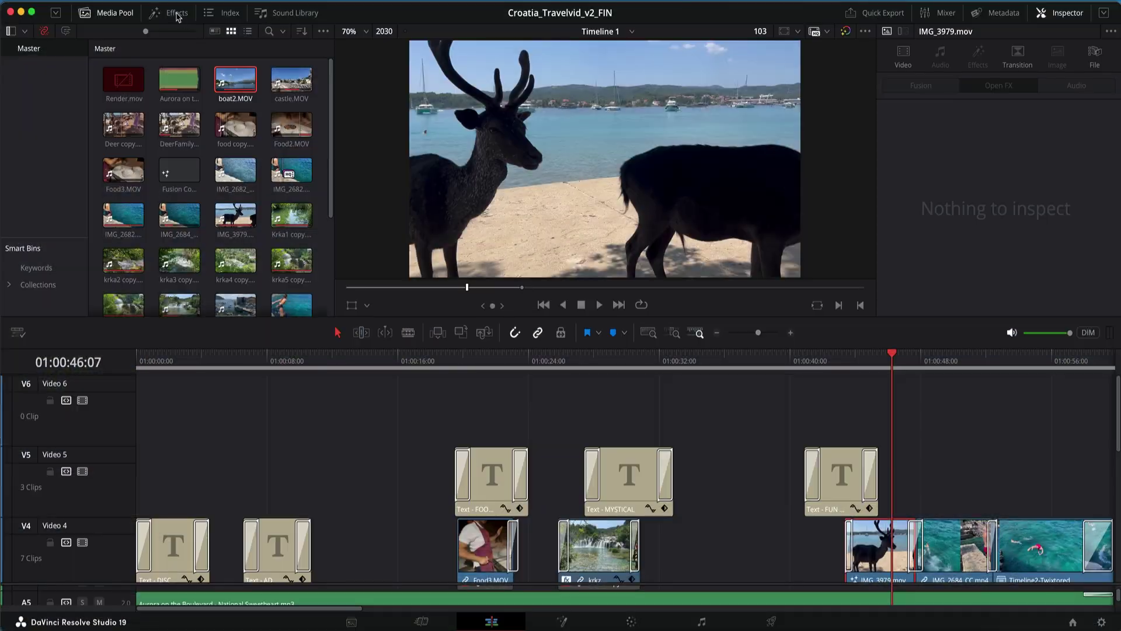
click(178, 17)
drag(135, 161, 875, 546)
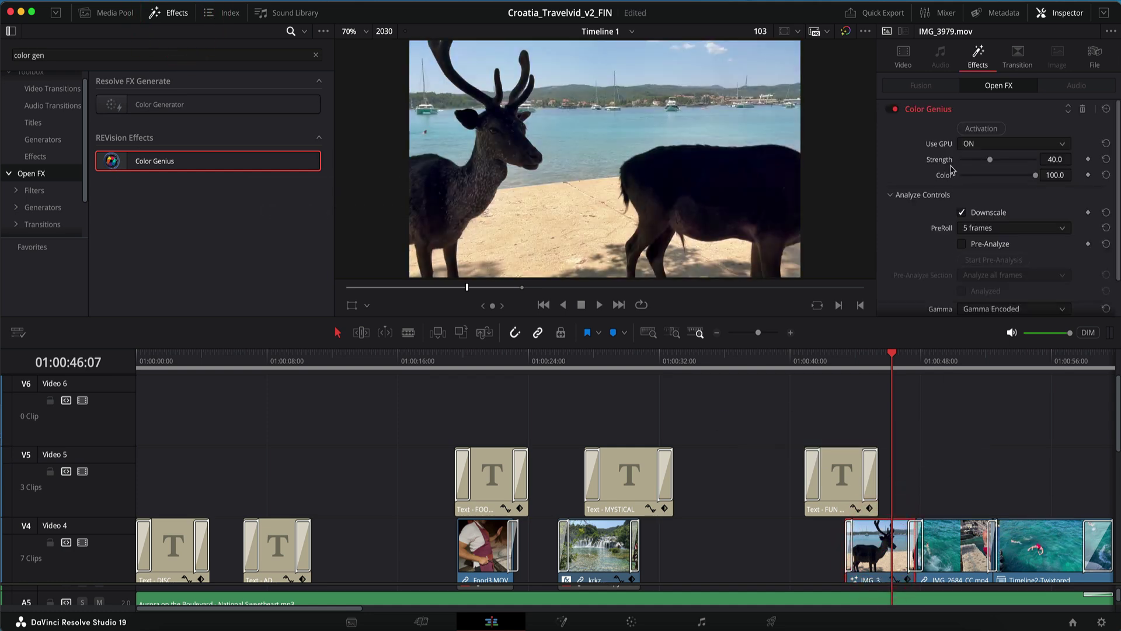
click(962, 244)
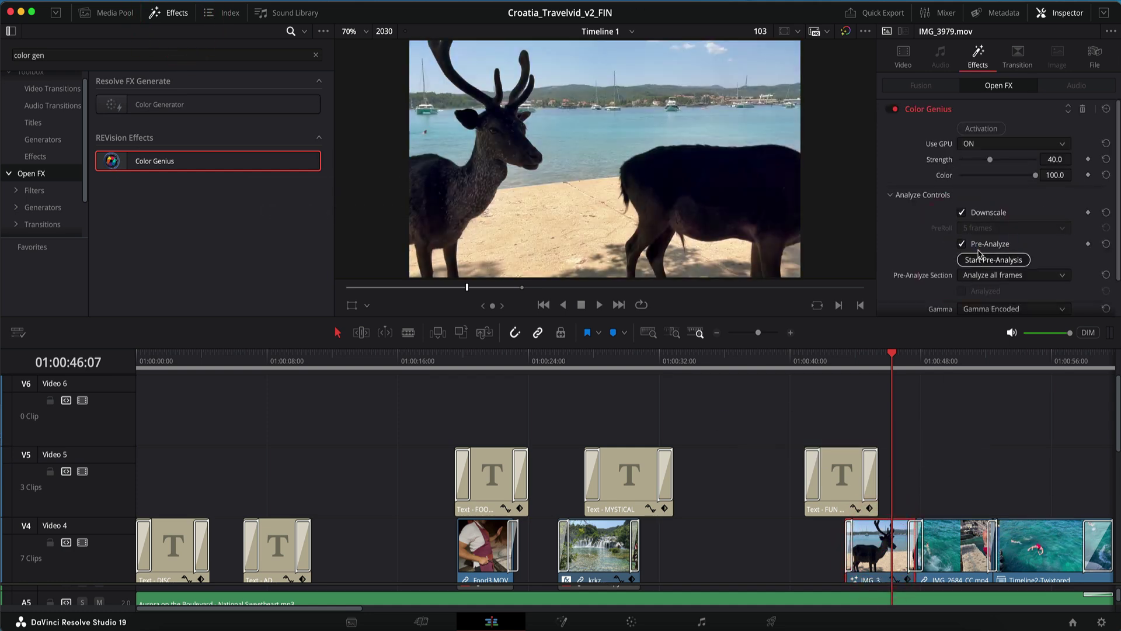
click(987, 259)
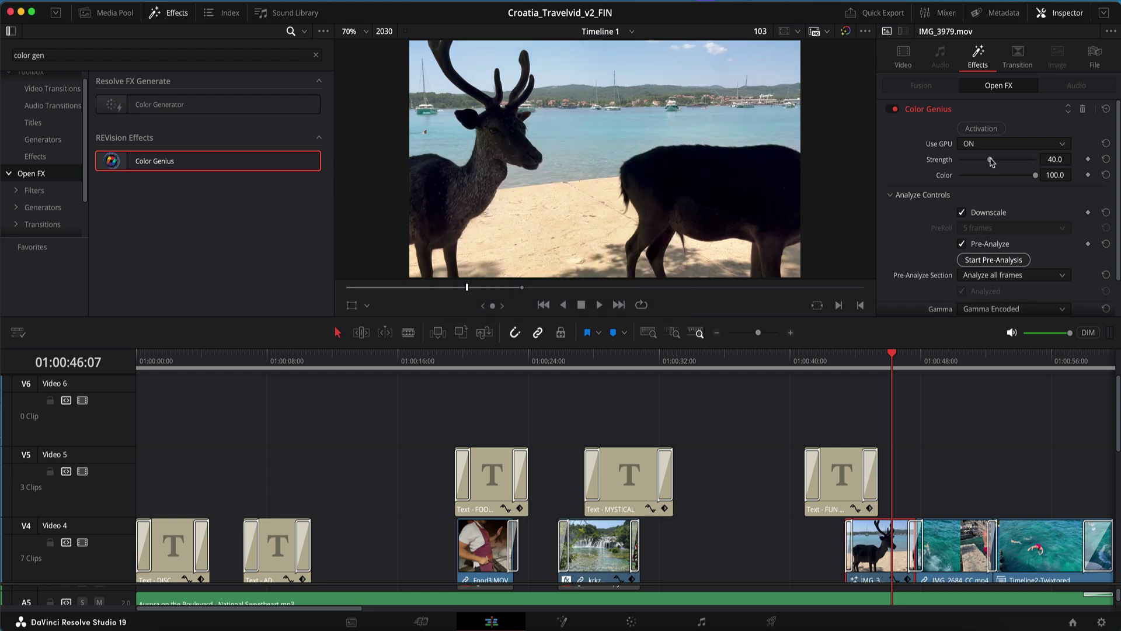
drag(991, 163, 1017, 168)
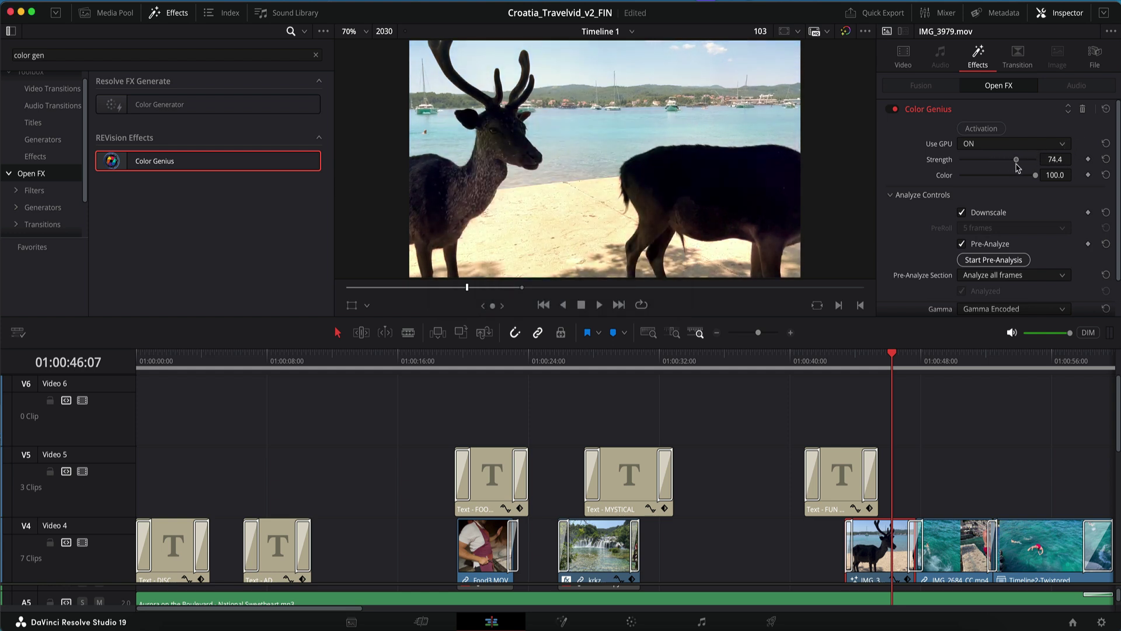
click(892, 109)
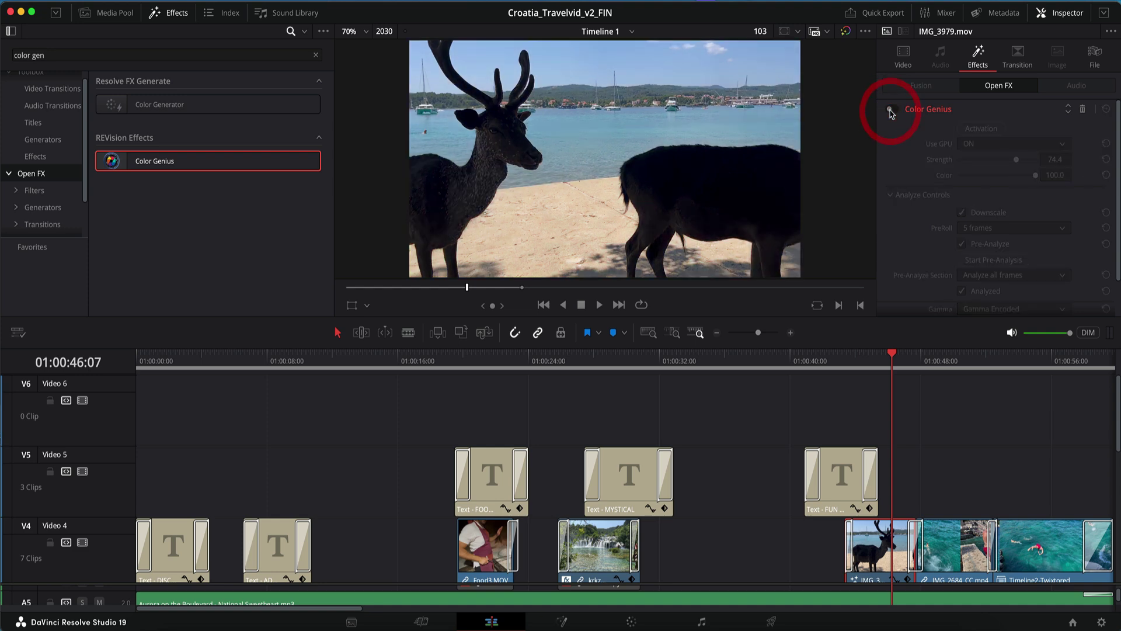
click(892, 110)
click(892, 110)
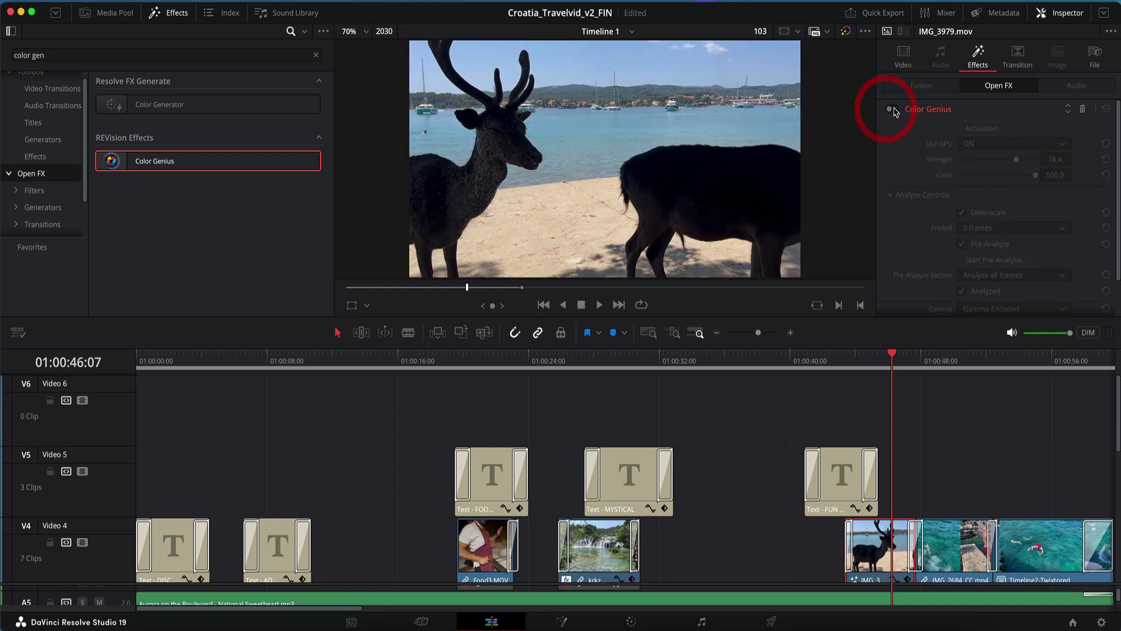
click(893, 110)
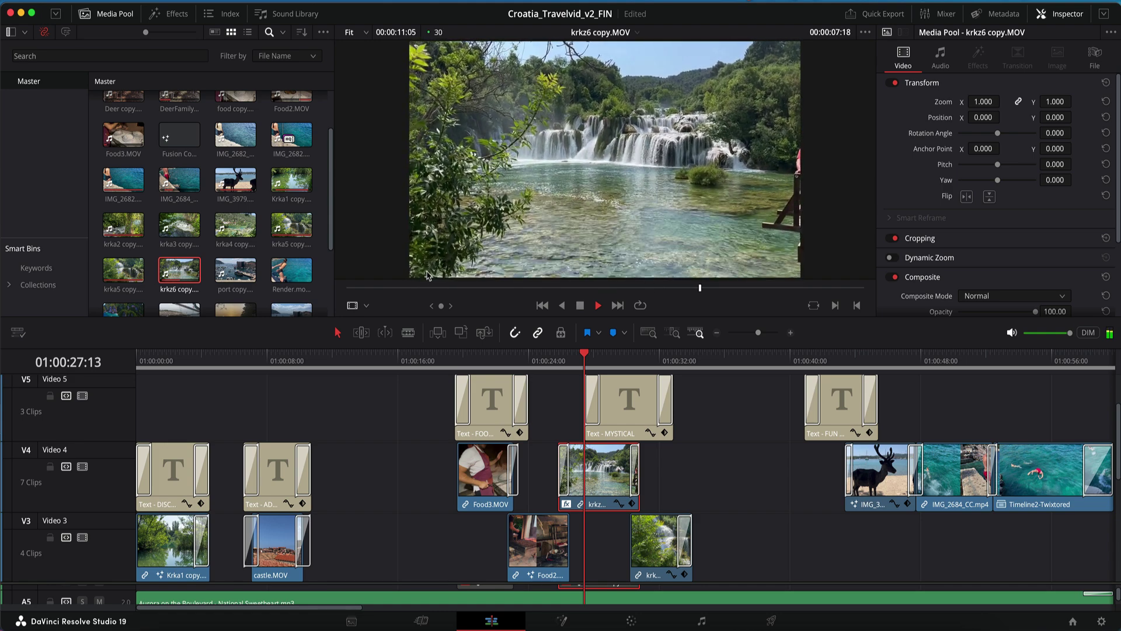
- Add Twixtor to the krkz6 waterfall clip on V4, delete the duplicate Twixtor, and step to the next Frame keyframe
key(space)
click(168, 13)
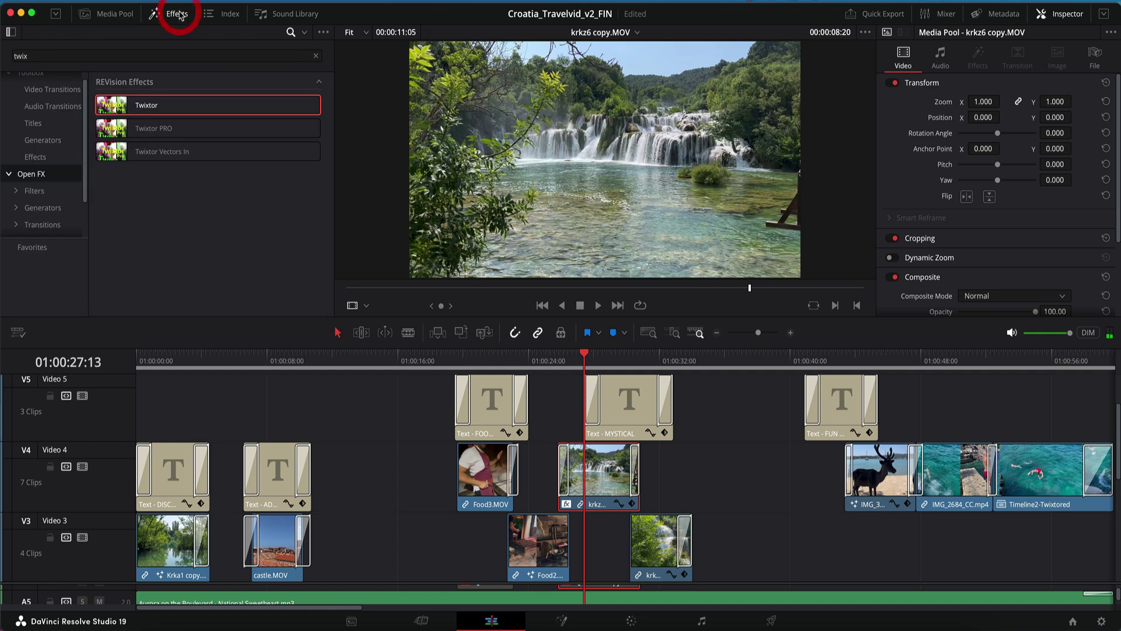
drag(222, 102, 601, 488)
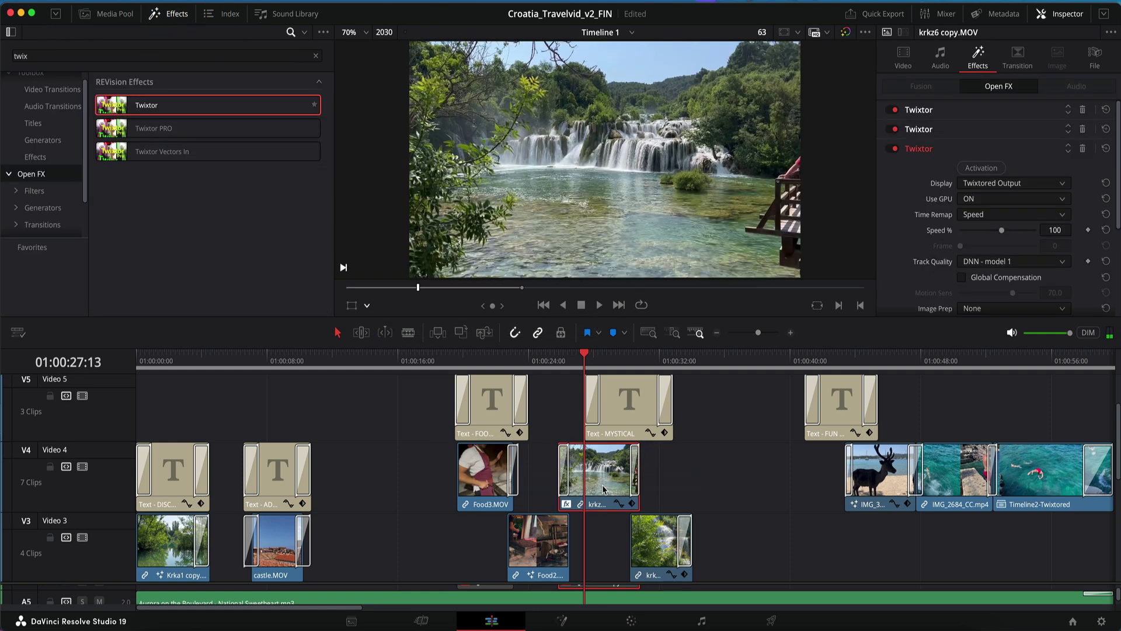
click(919, 148)
click(1082, 149)
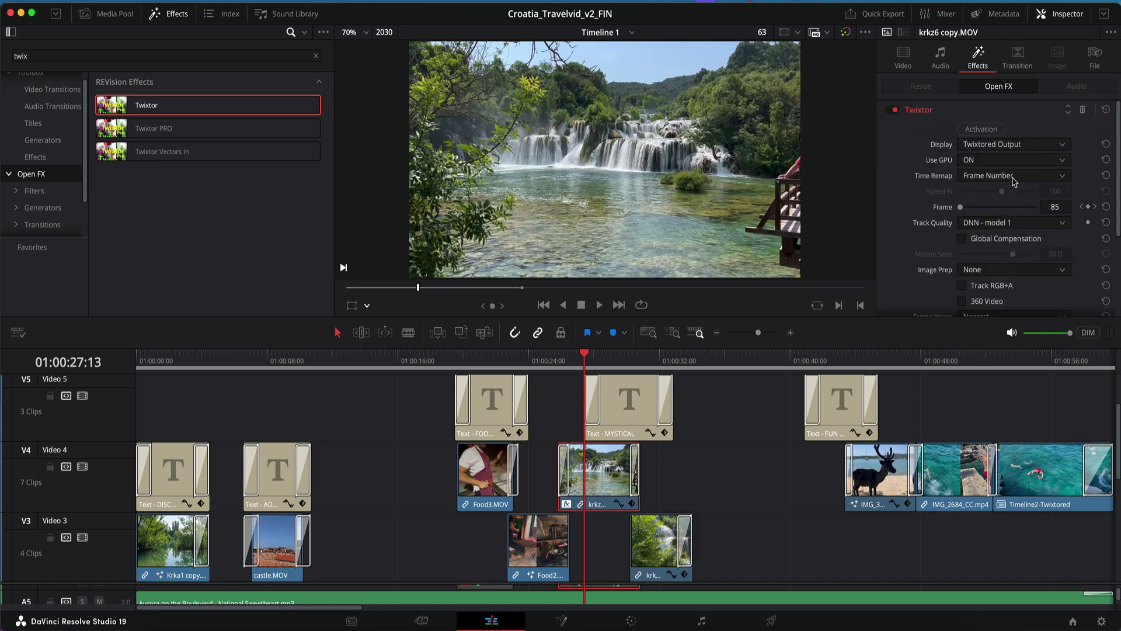
double_click(591, 461)
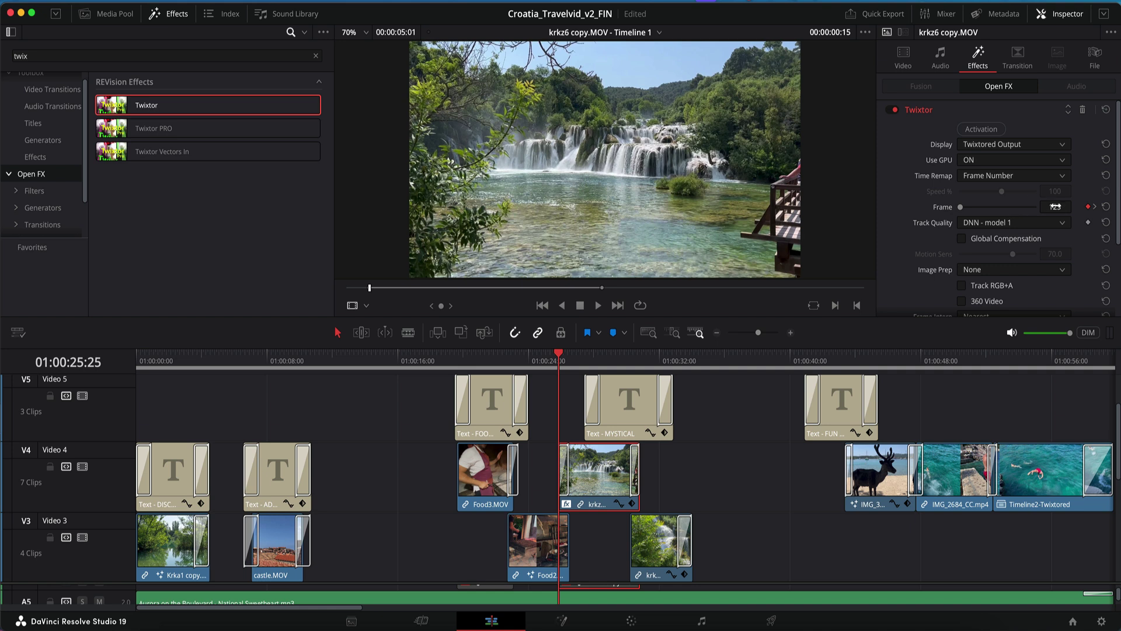
click(1095, 207)
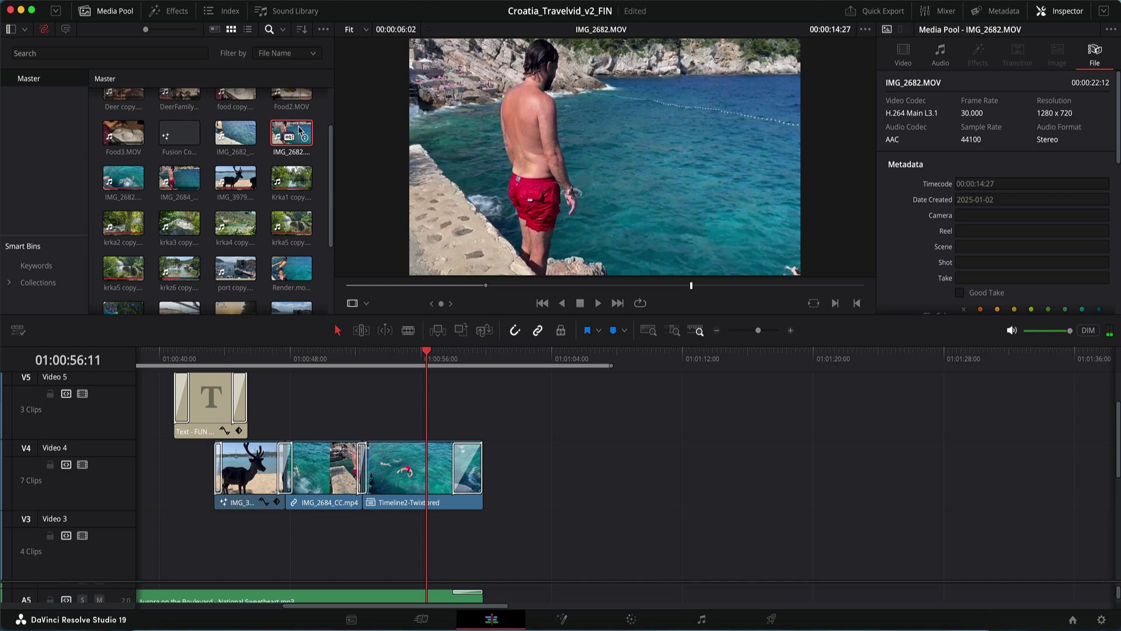
- Build Timeline 3 from the selected IMG_2682.MOV clip in the Media Pool
right_click(299, 130)
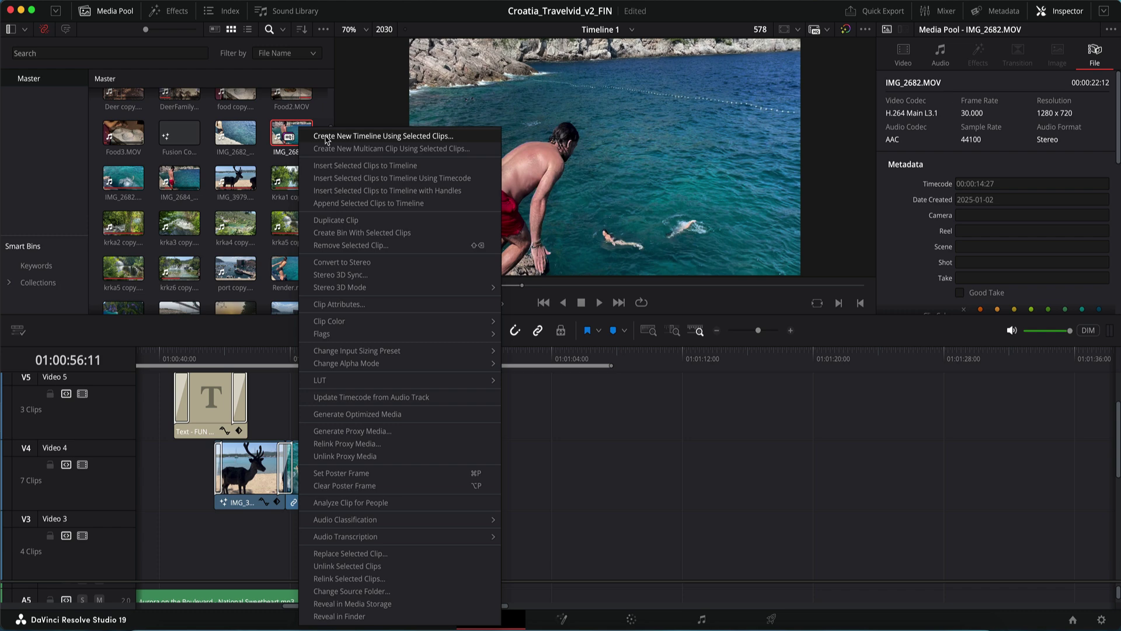
click(326, 136)
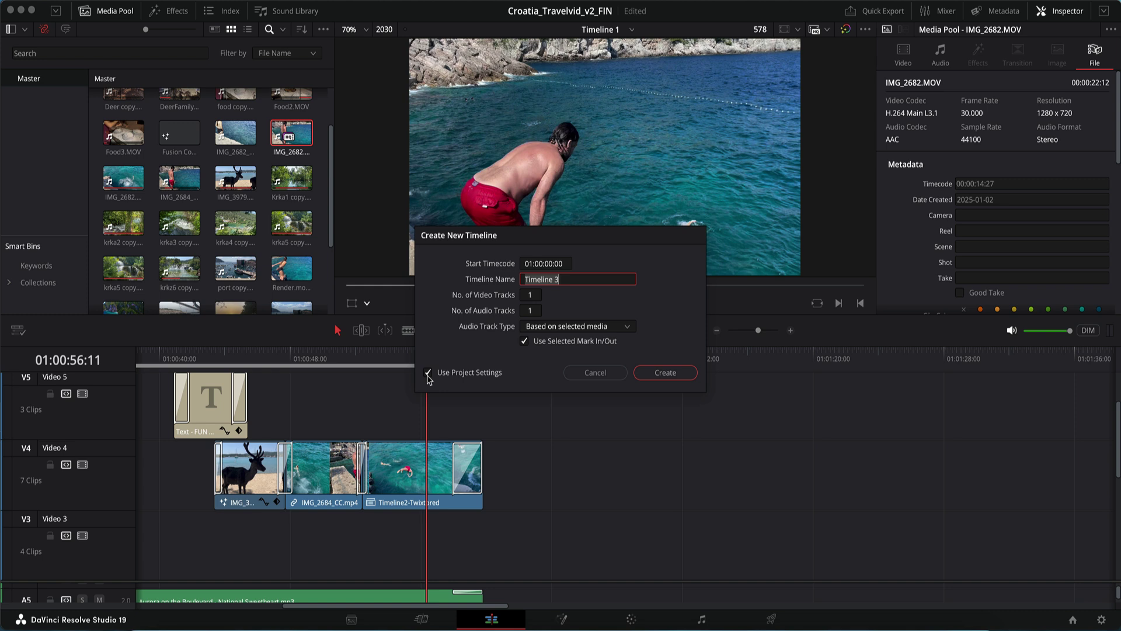
click(676, 375)
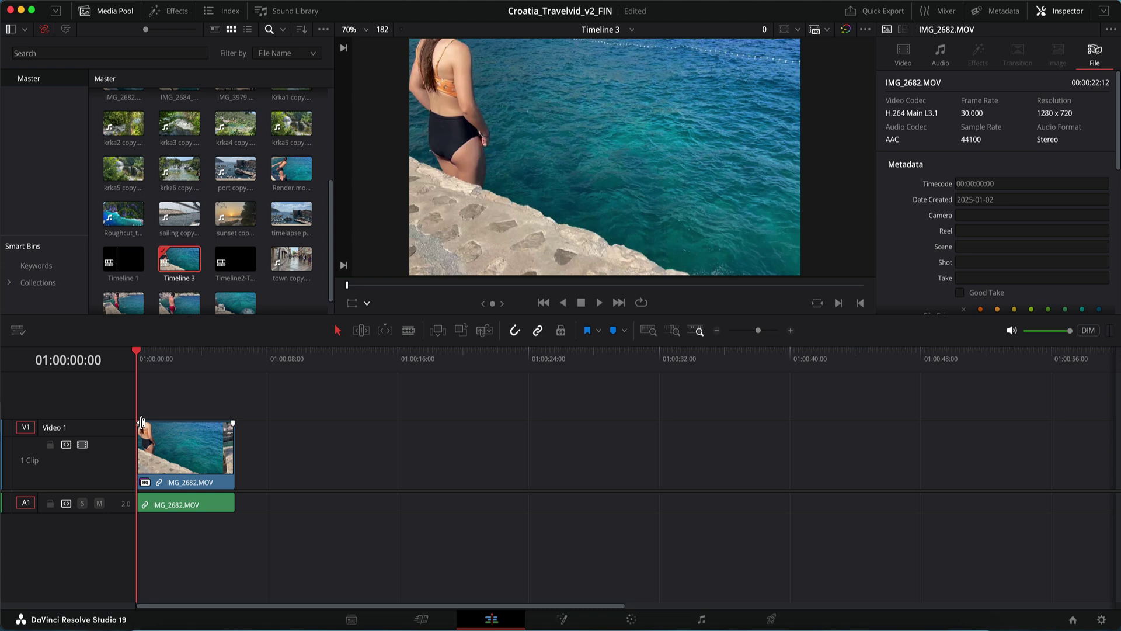
- Place a Solid Color generator after IMG_2682.MOV on V1 and stretch it to about 25 seconds
click(169, 11)
click(33, 148)
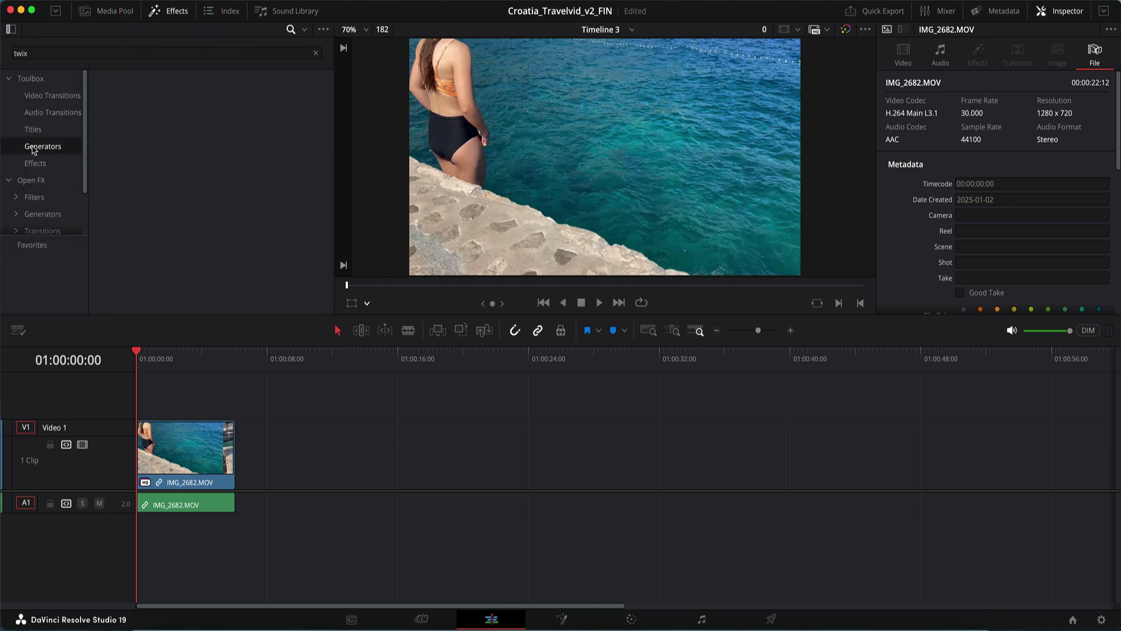
click(49, 53)
key(super+a)
key(BackSpace)
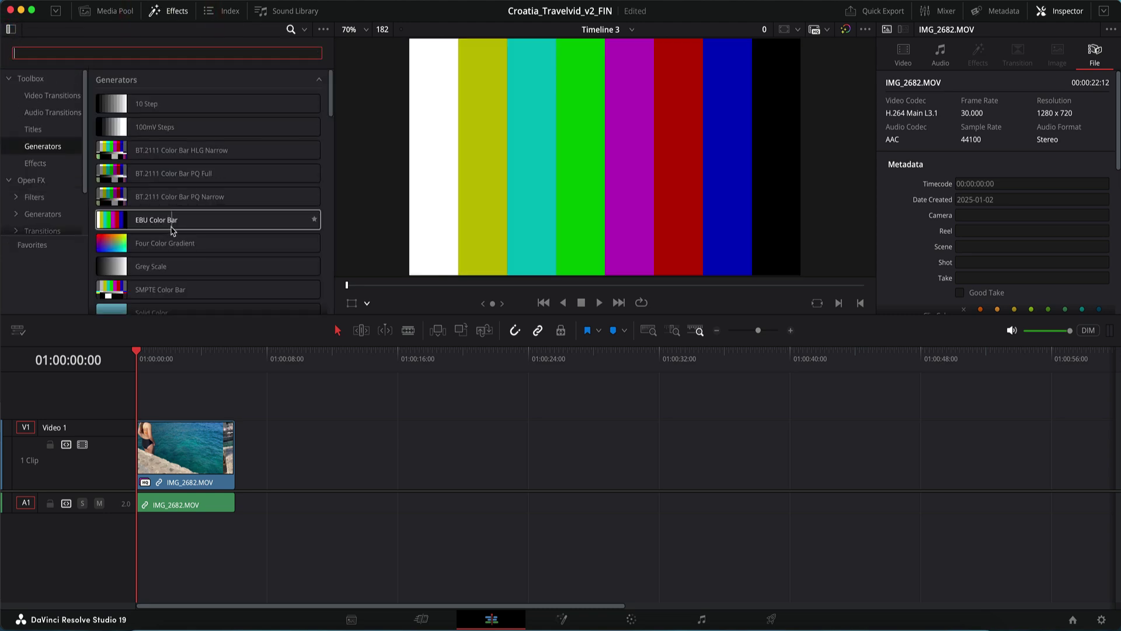
scroll(172, 229, down, 3)
drag(175, 243, 241, 462)
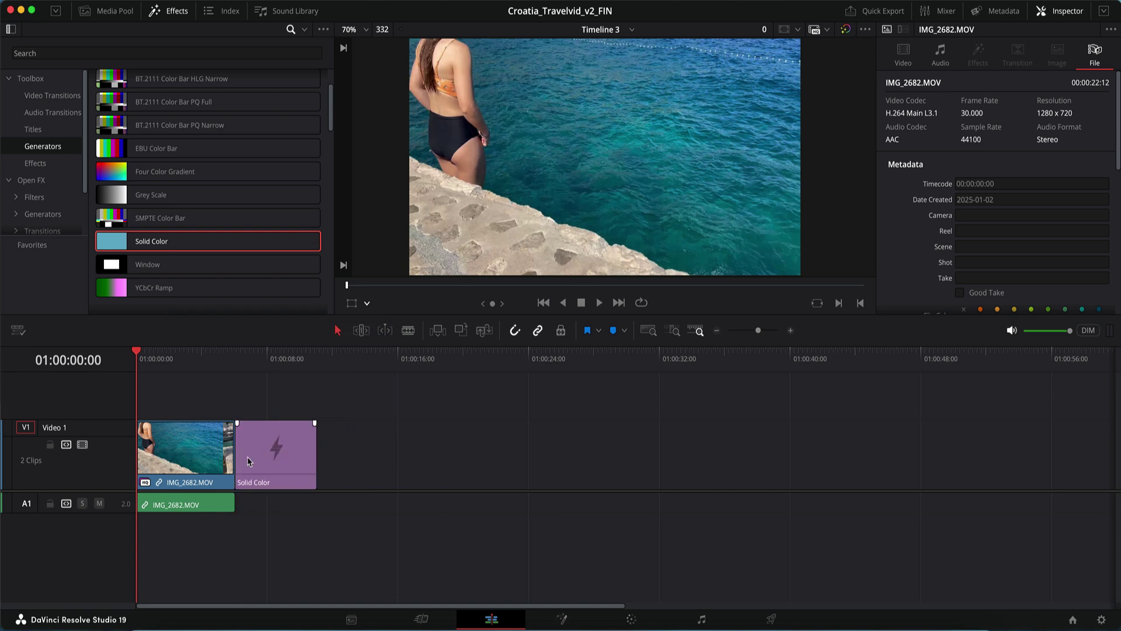
drag(318, 456, 640, 457)
- Select the diver and Solid Color clips on V1 and nest them as Compound Clip 1
click(198, 449)
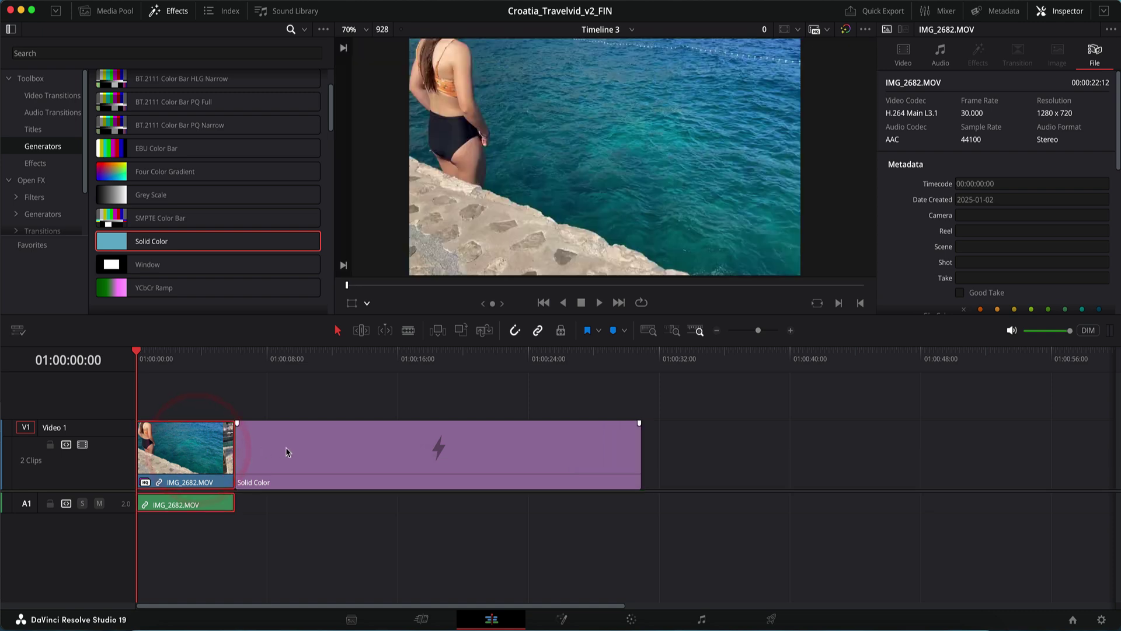
click(286, 451)
right_click(286, 451)
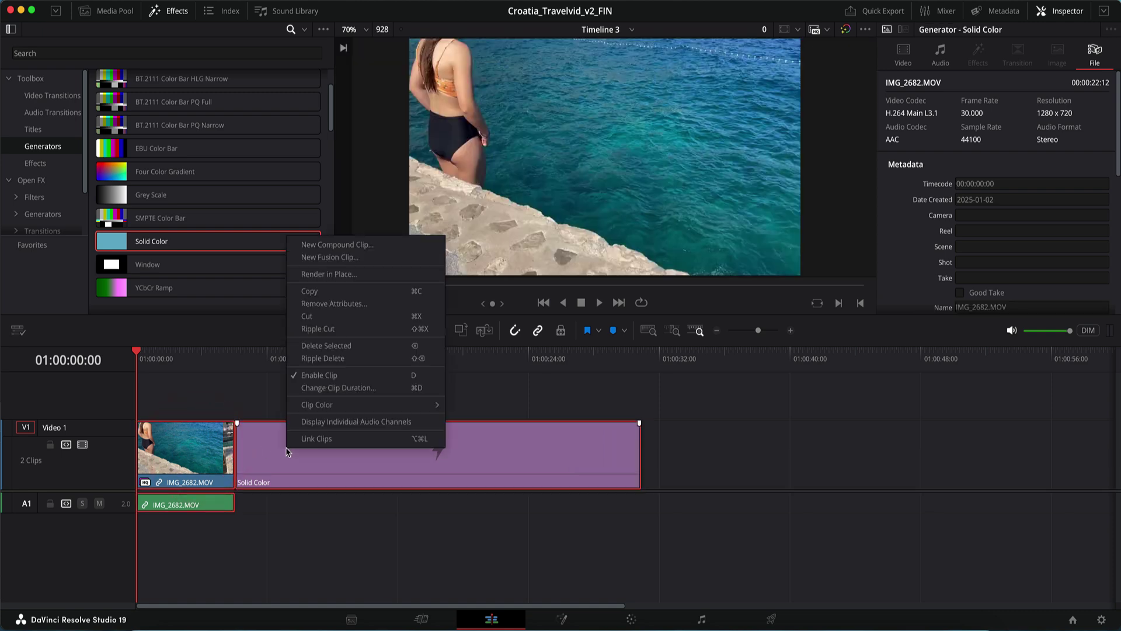
click(346, 244)
key(Return)
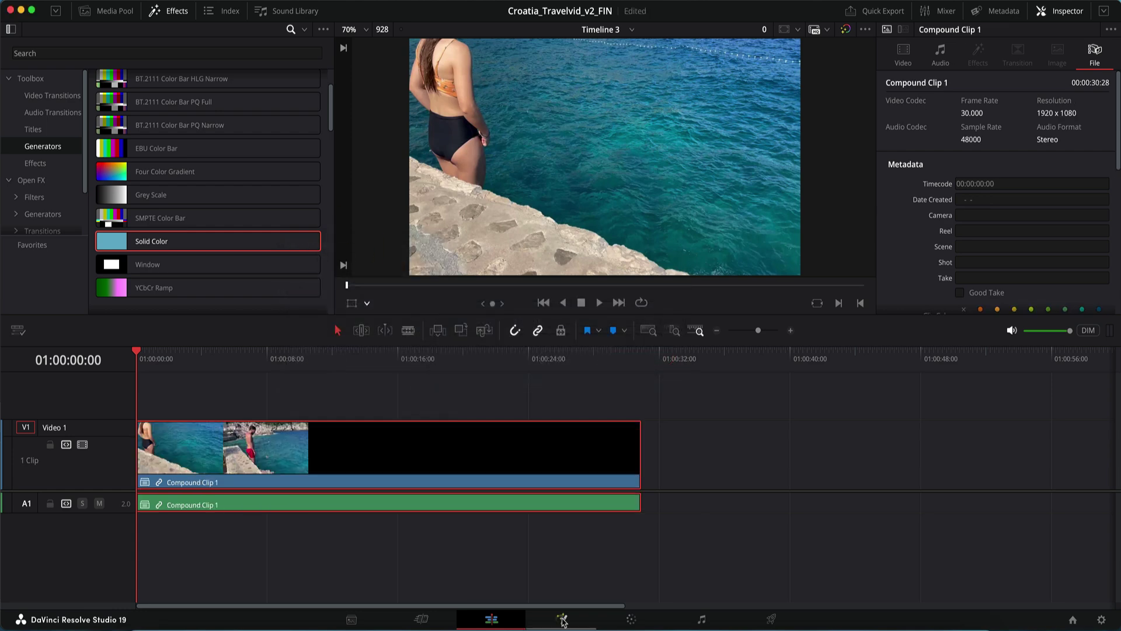
- Open the compound clip in Fusion and add a Twixtor node from REVision Effects
click(562, 619)
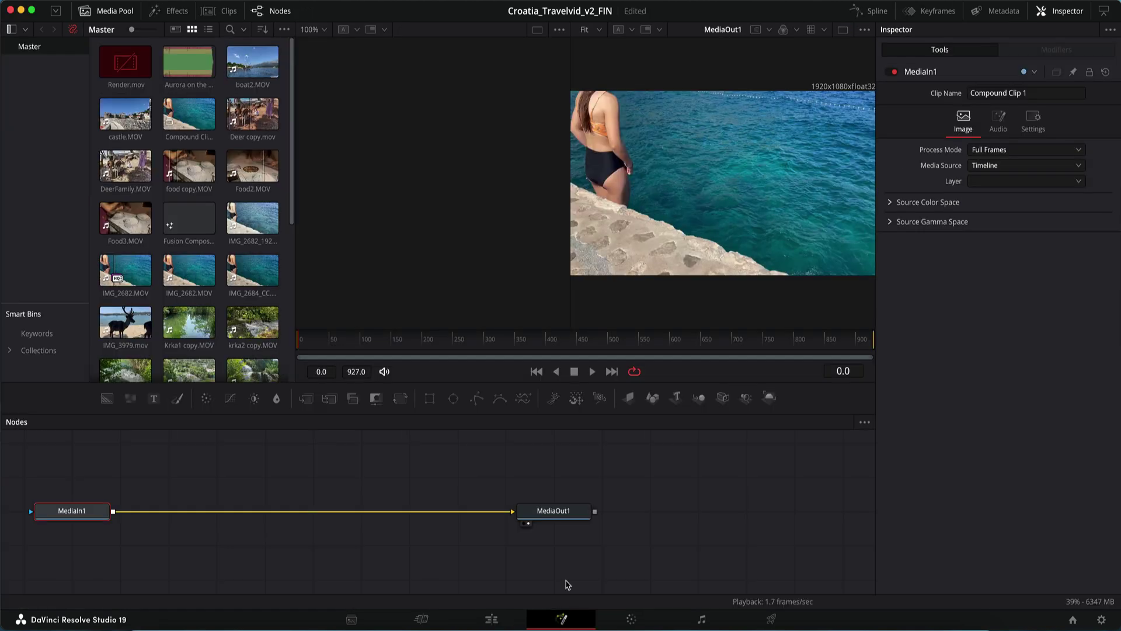
right_click(327, 513)
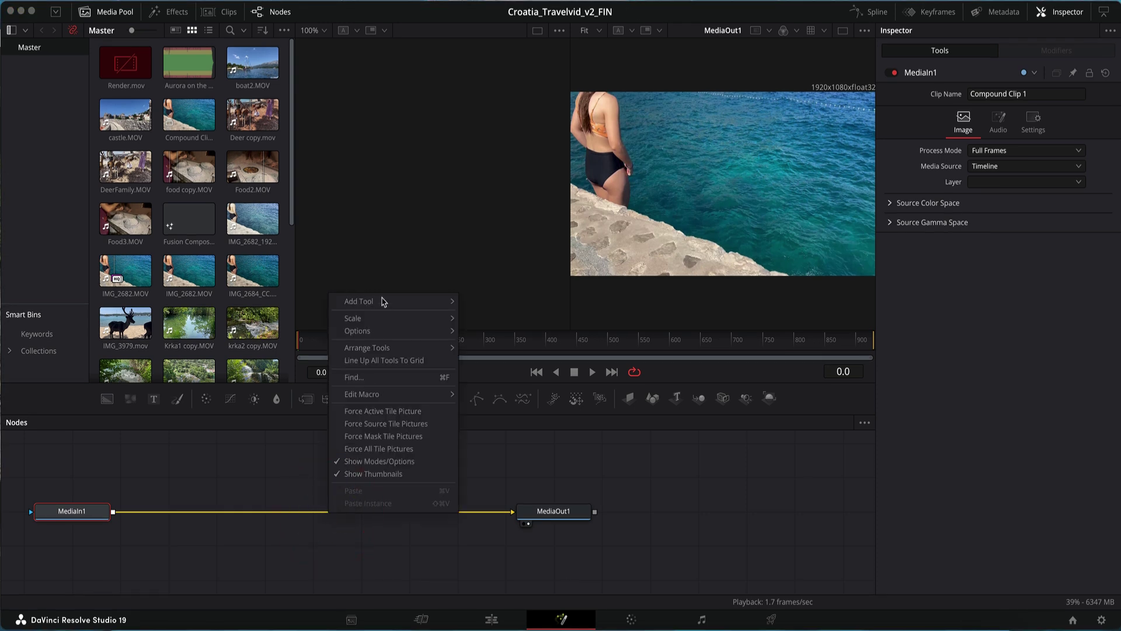
mouse_move(384, 301)
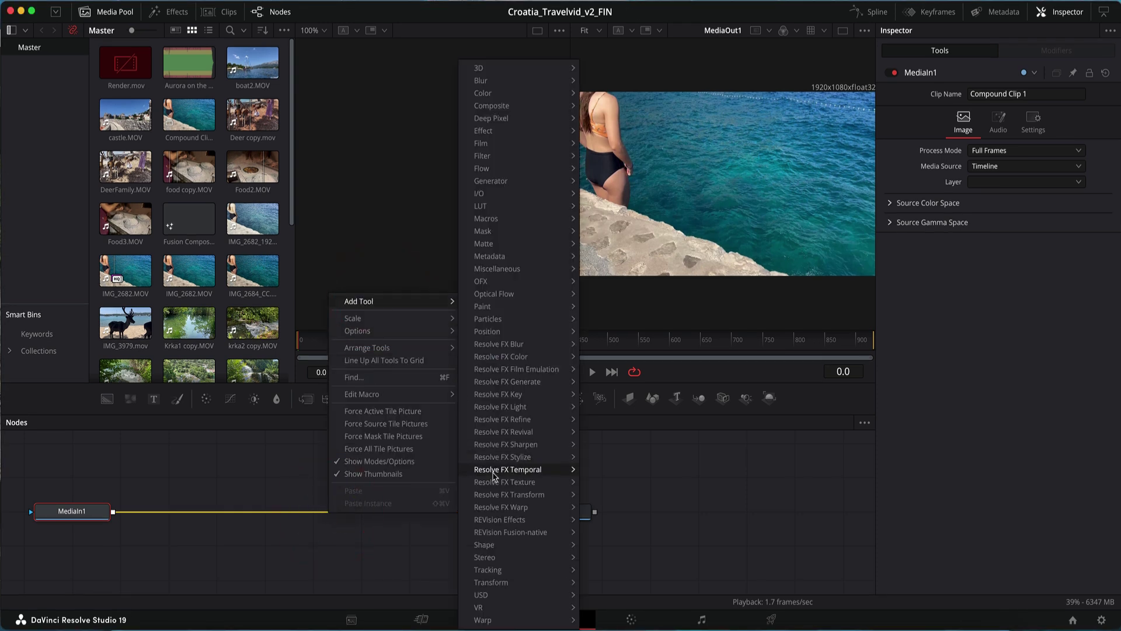
mouse_move(494, 474)
mouse_move(508, 521)
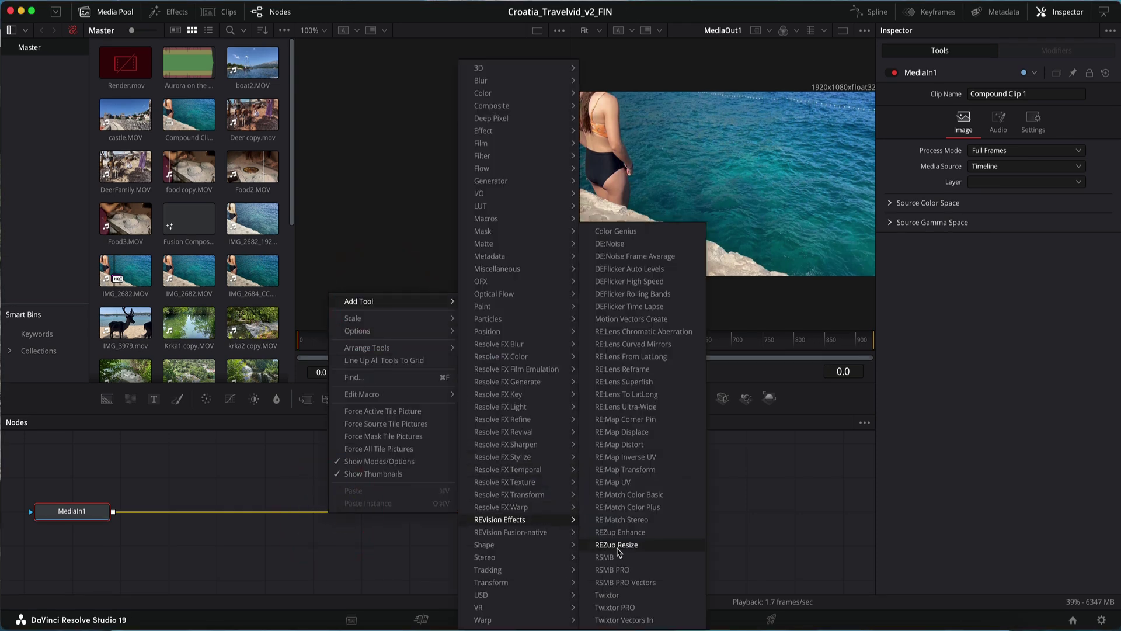
click(615, 594)
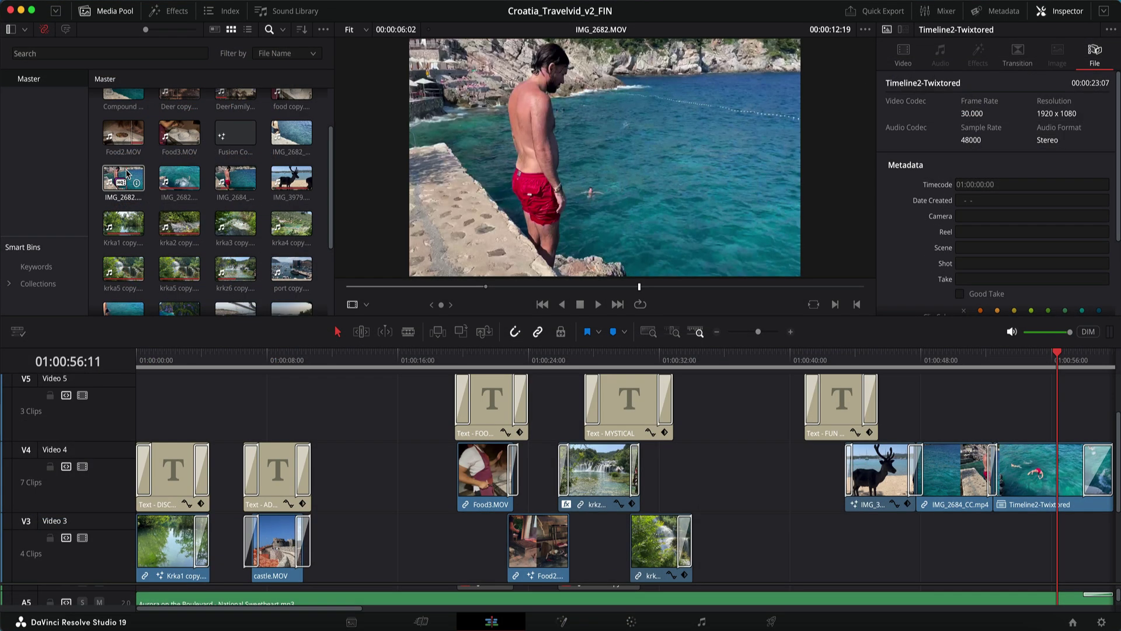
- Create Timeline 4 from the IMG_2682.MOV diver clip
right_click(128, 174)
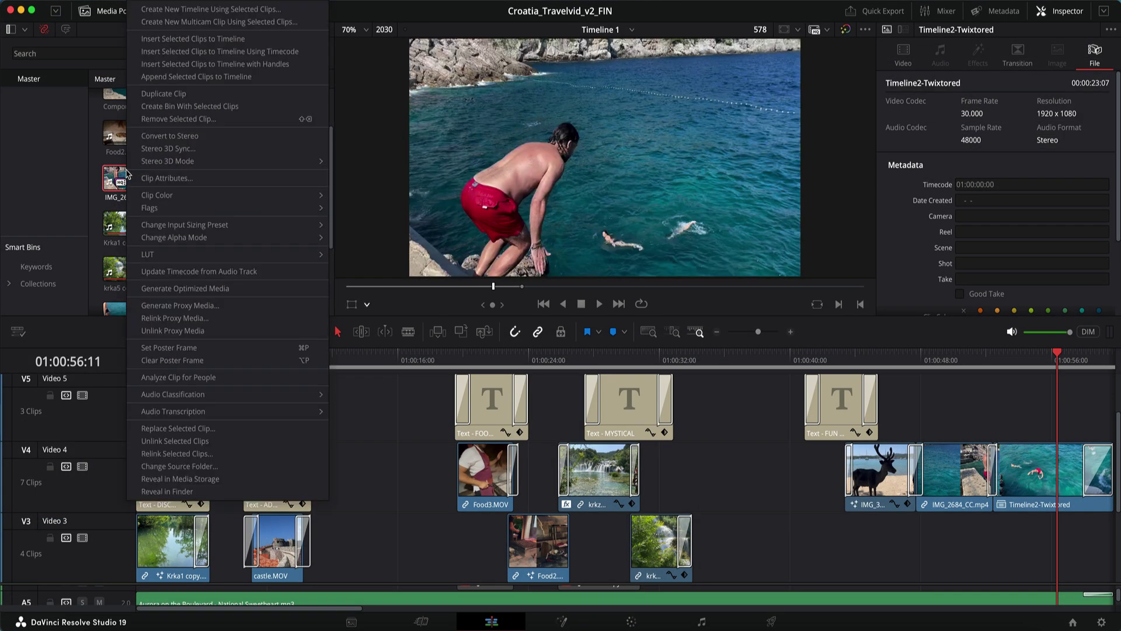
click(253, 10)
click(664, 375)
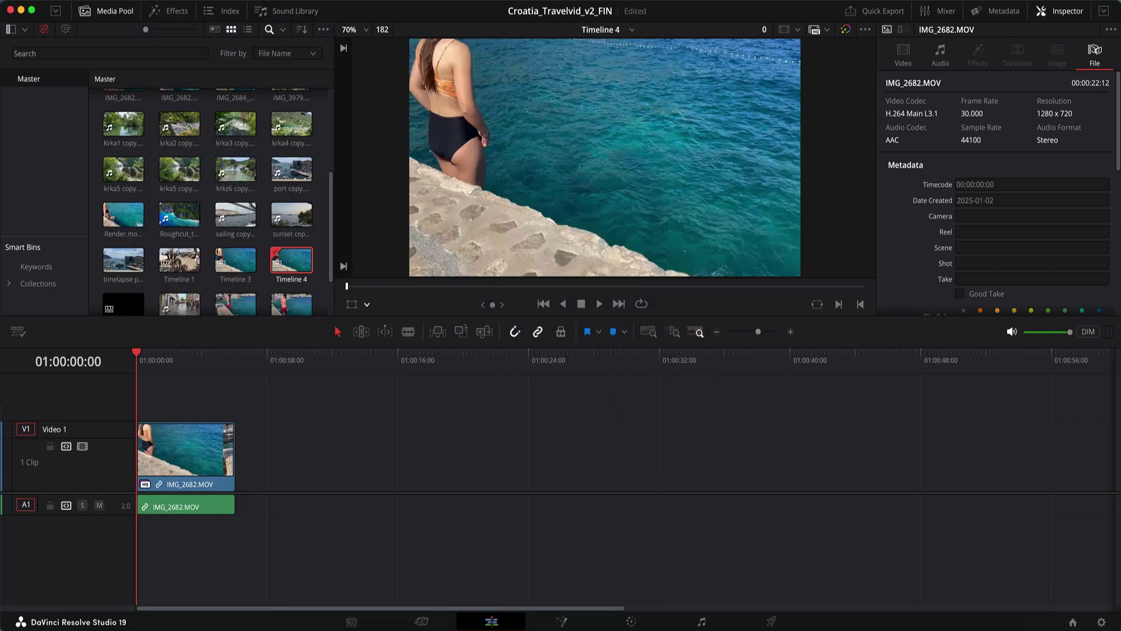
- Add a lengthened Solid Color clip after the diver and merge both into Fusion Clip 1 in Fusion
click(169, 10)
drag(200, 243, 666, 454)
click(332, 459)
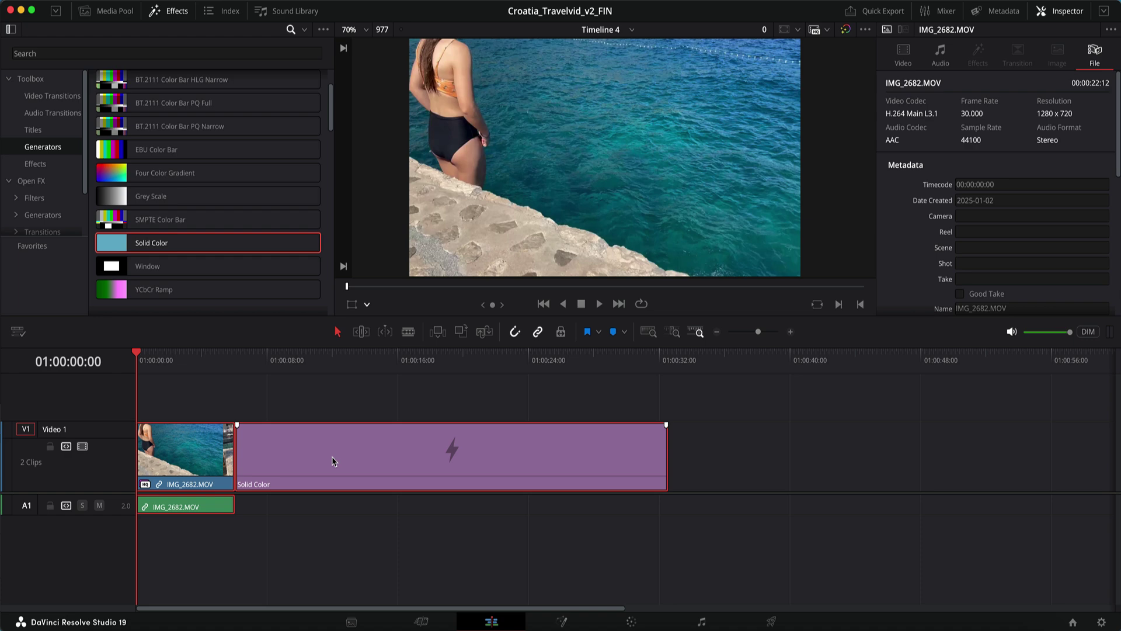
right_click(333, 461)
click(384, 269)
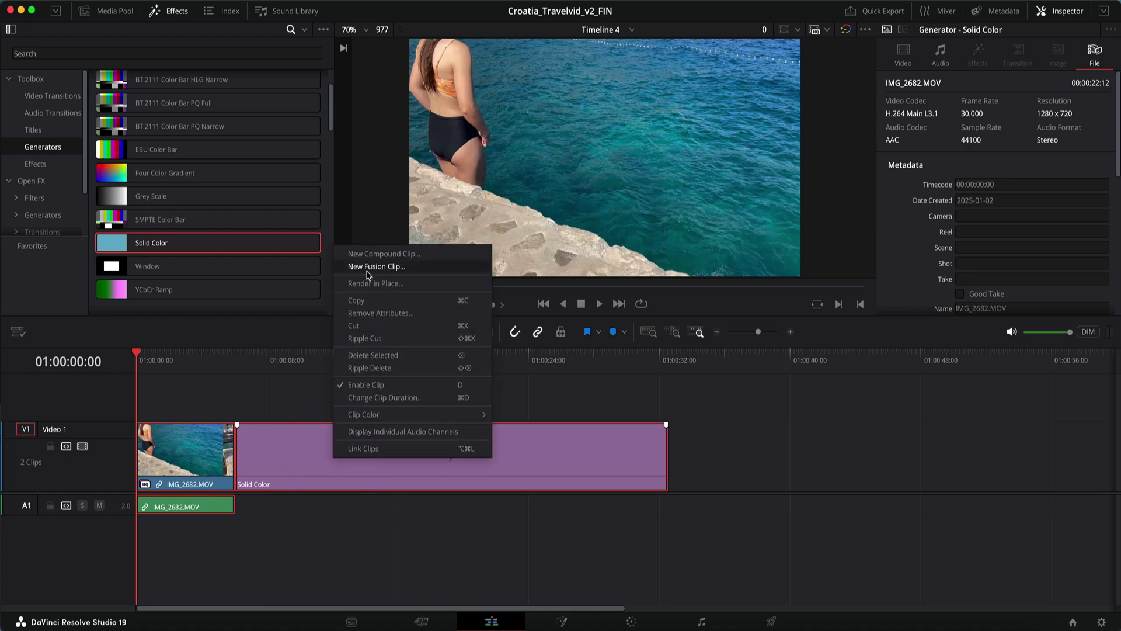
click(561, 621)
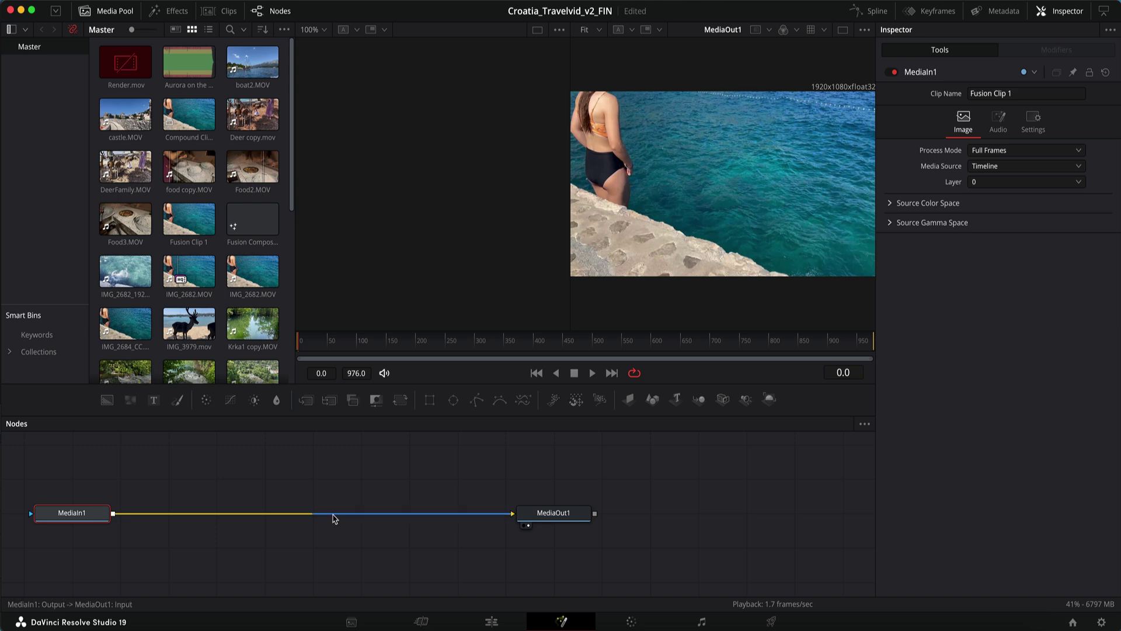
- Insert a REVision Effects Twixtor node between MediaIn1 and MediaOut1
right_click(334, 516)
mouse_move(394, 301)
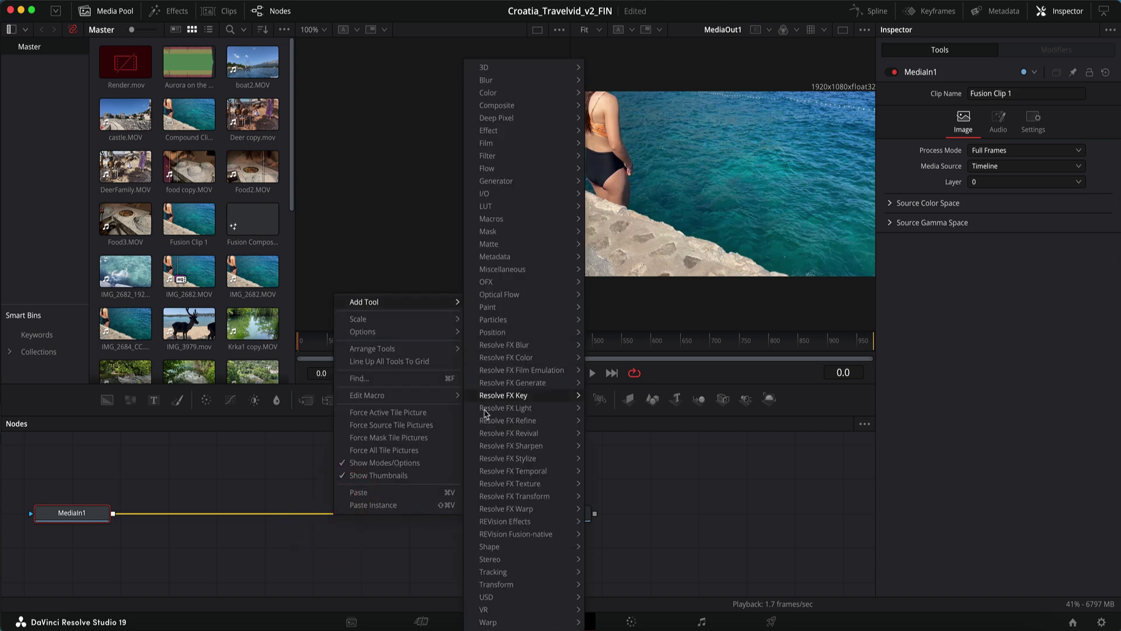
mouse_move(519, 524)
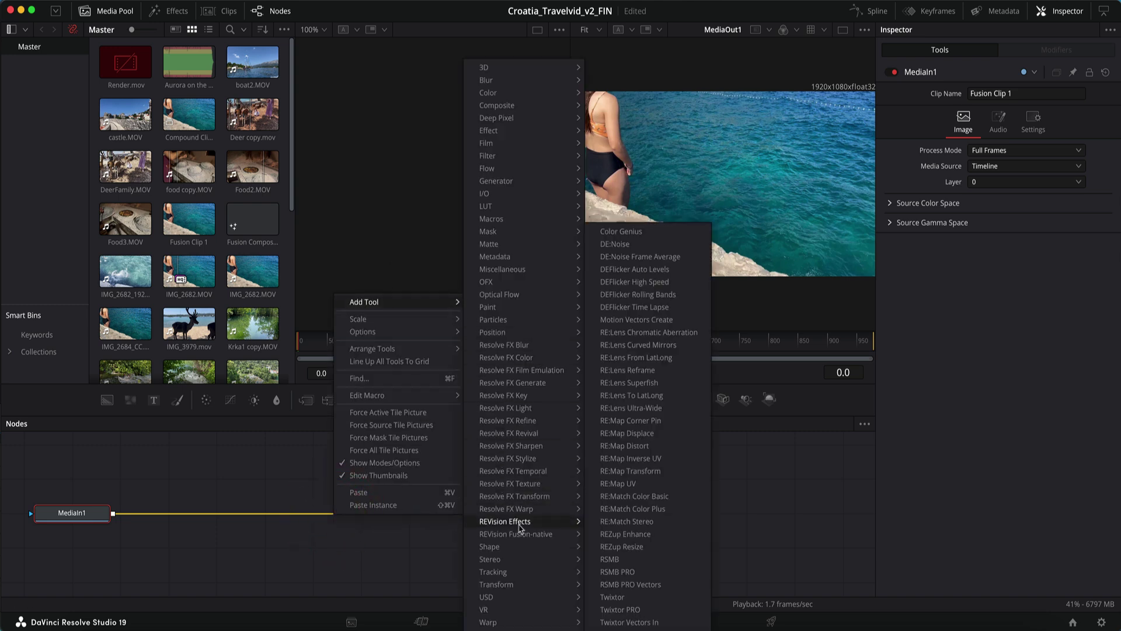
click(612, 596)
click(174, 11)
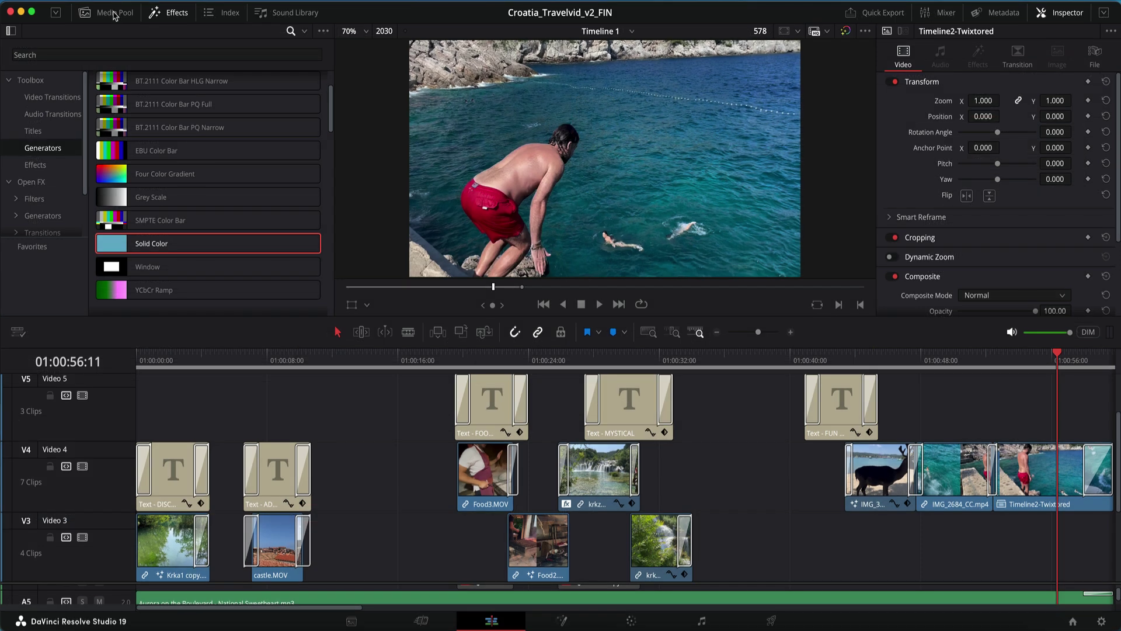
- Start a New Fusion Composition clip from the Media Pool
click(115, 13)
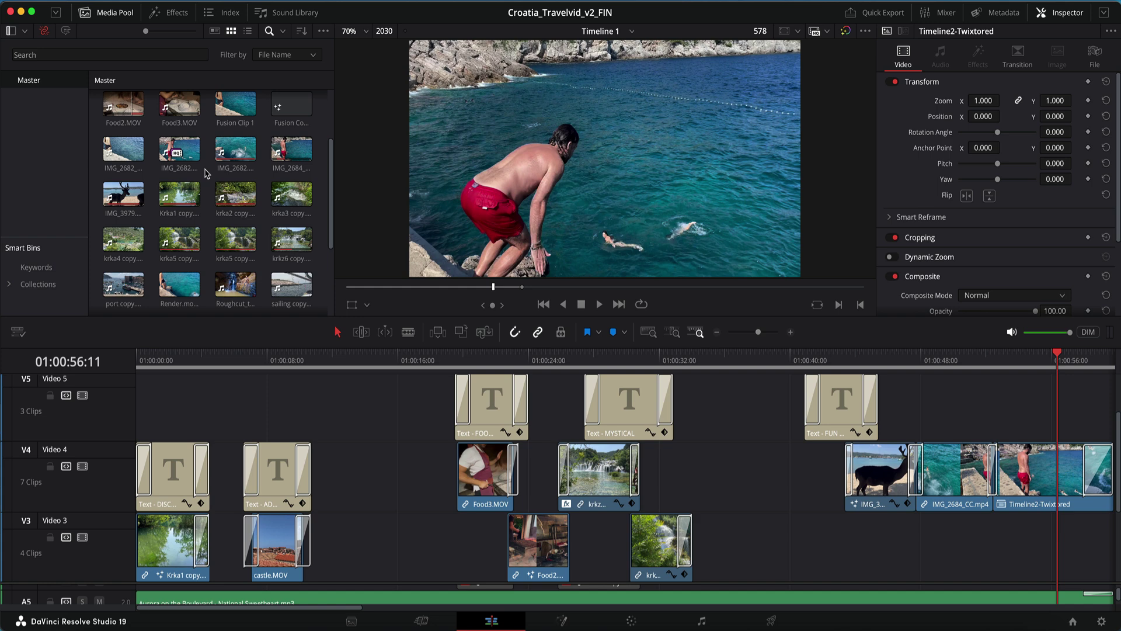
click(207, 172)
right_click(207, 173)
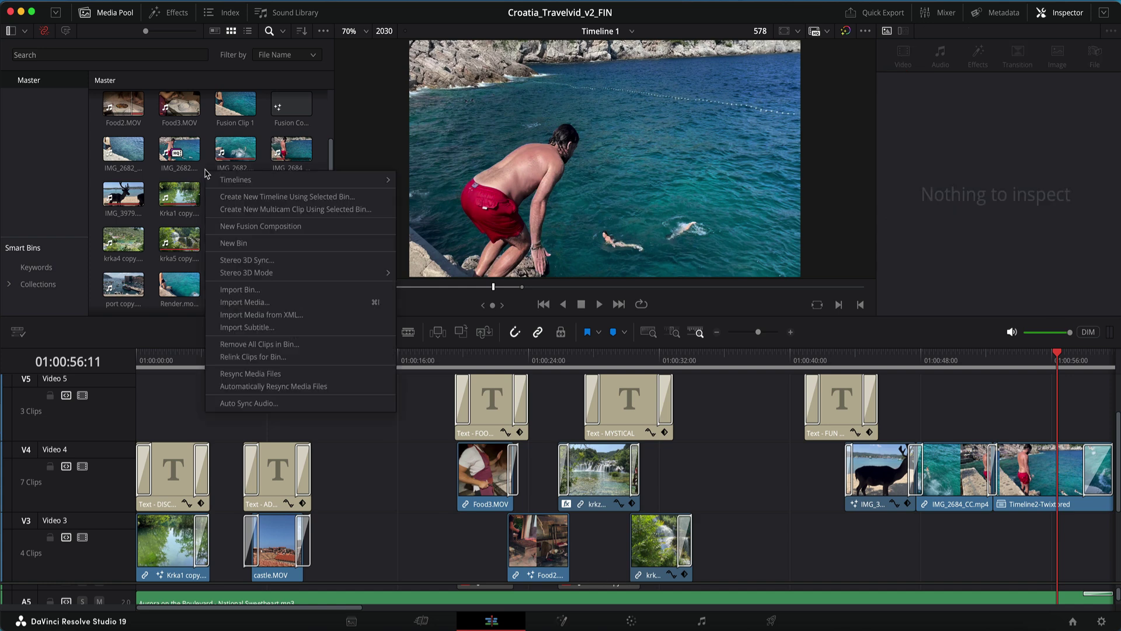
click(255, 229)
- Set duration 00:01:35:00 and name 2Fusion Comp, create it and open it in Fusion
click(552, 309)
text(00:00:05)
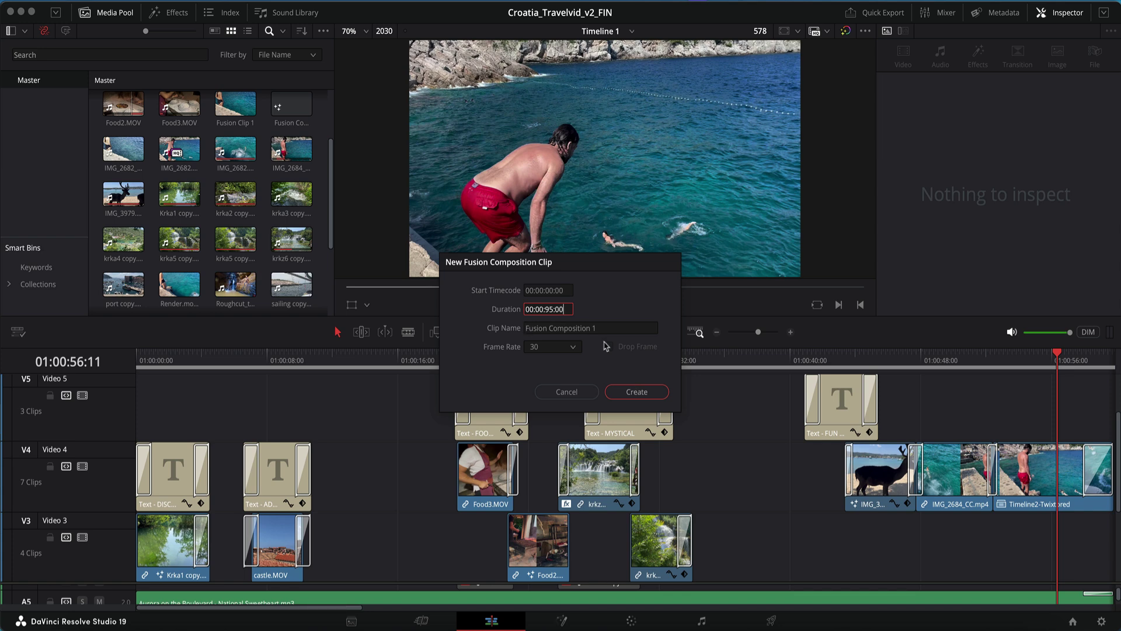
click(529, 329)
text(2)
drag(605, 328, 572, 329)
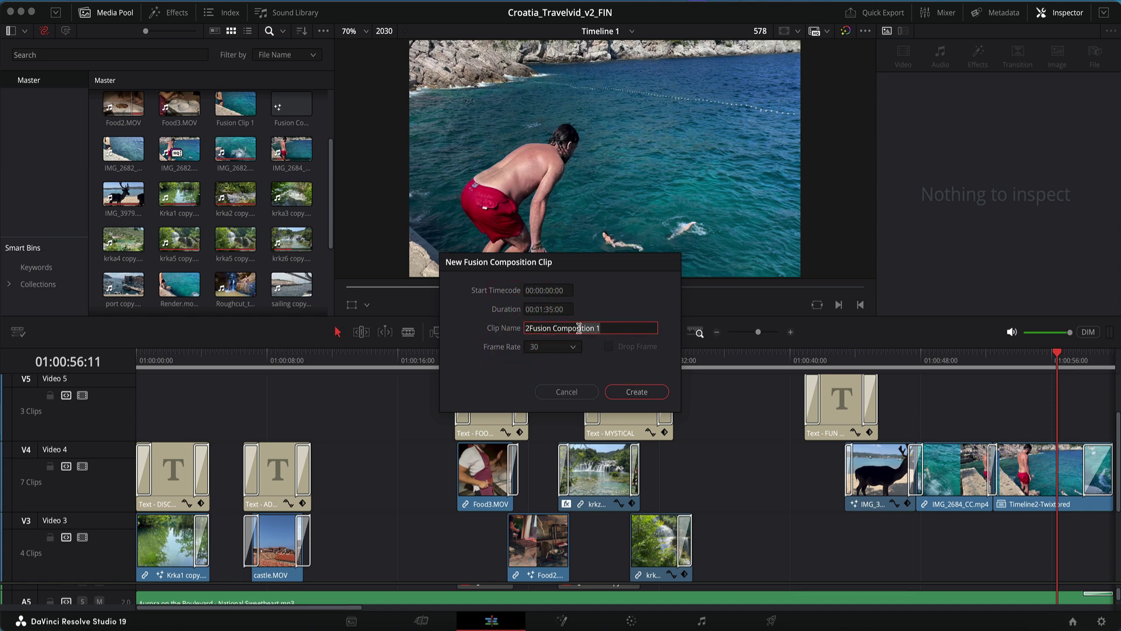
key(BackSpace)
click(636, 392)
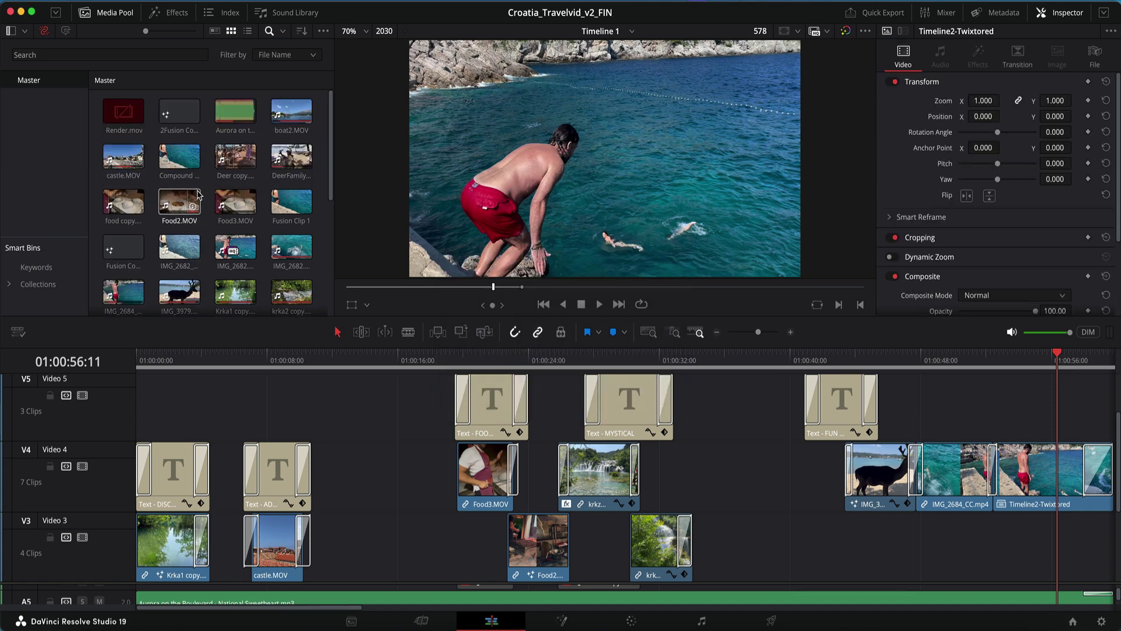
double_click(179, 112)
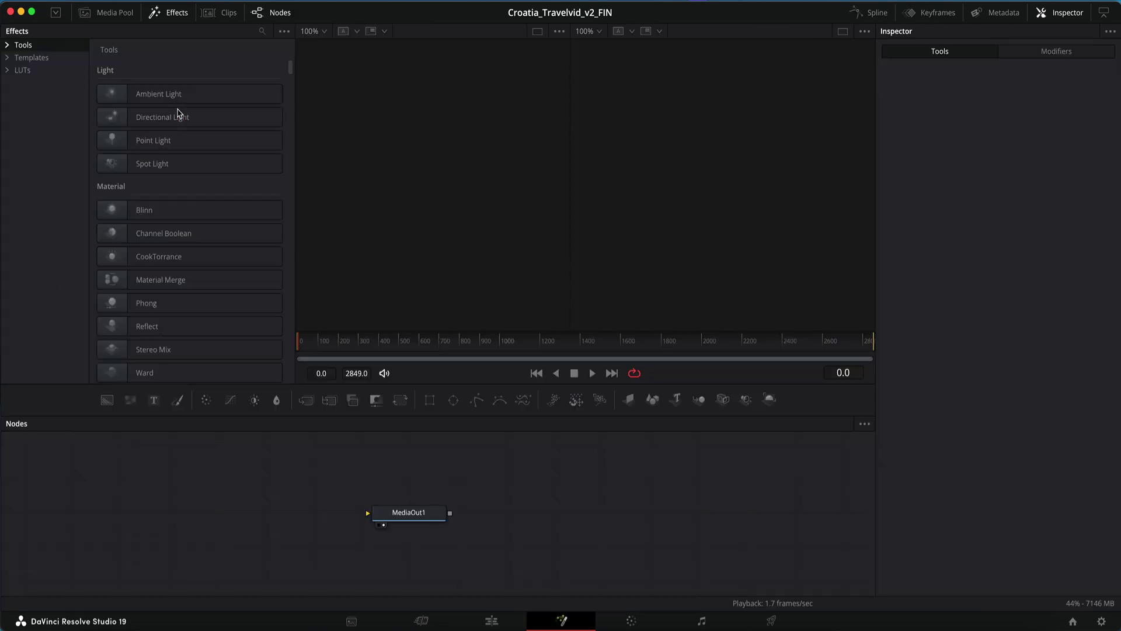
- Drag IMG_2682.MOV into the node graph as MediaIn1 and show it in the right viewer
click(110, 16)
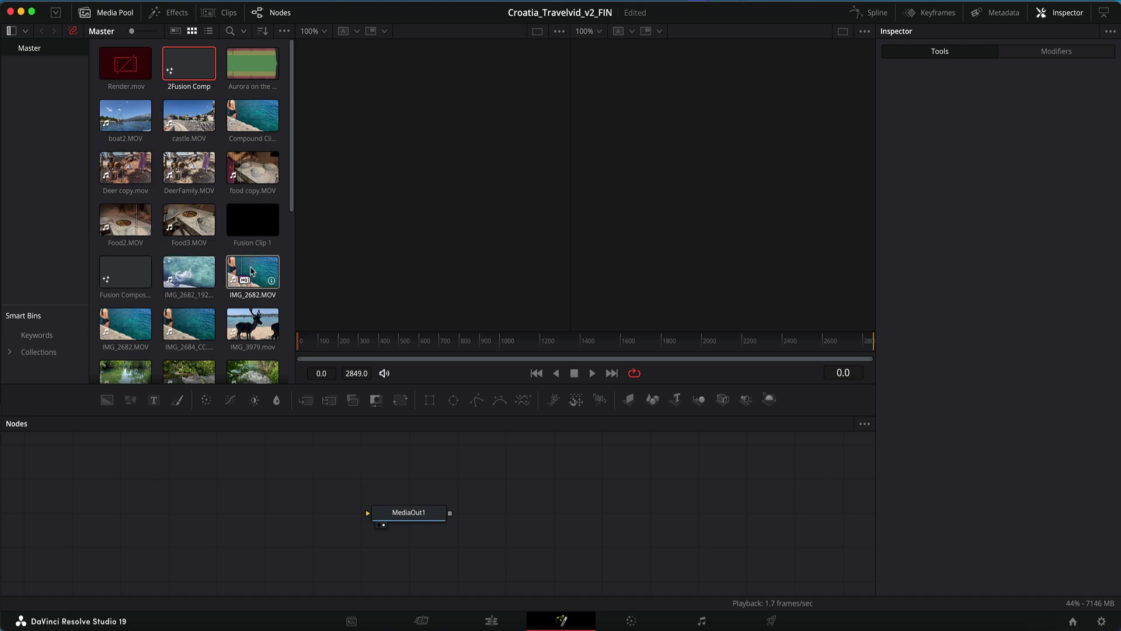
click(244, 286)
drag(243, 286, 75, 508)
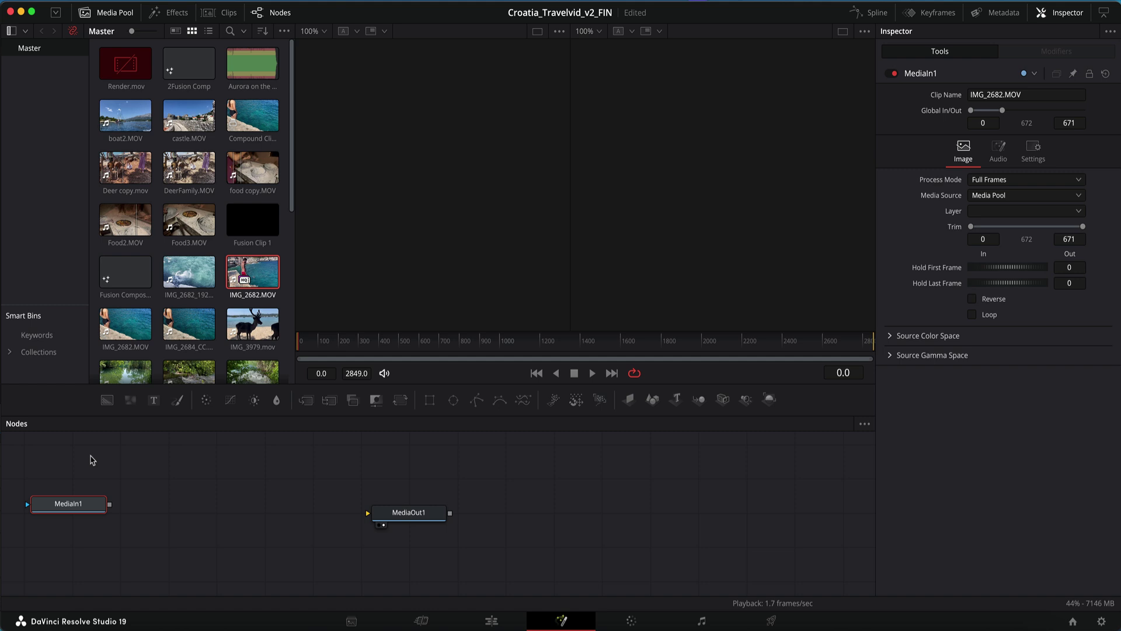
click(43, 515)
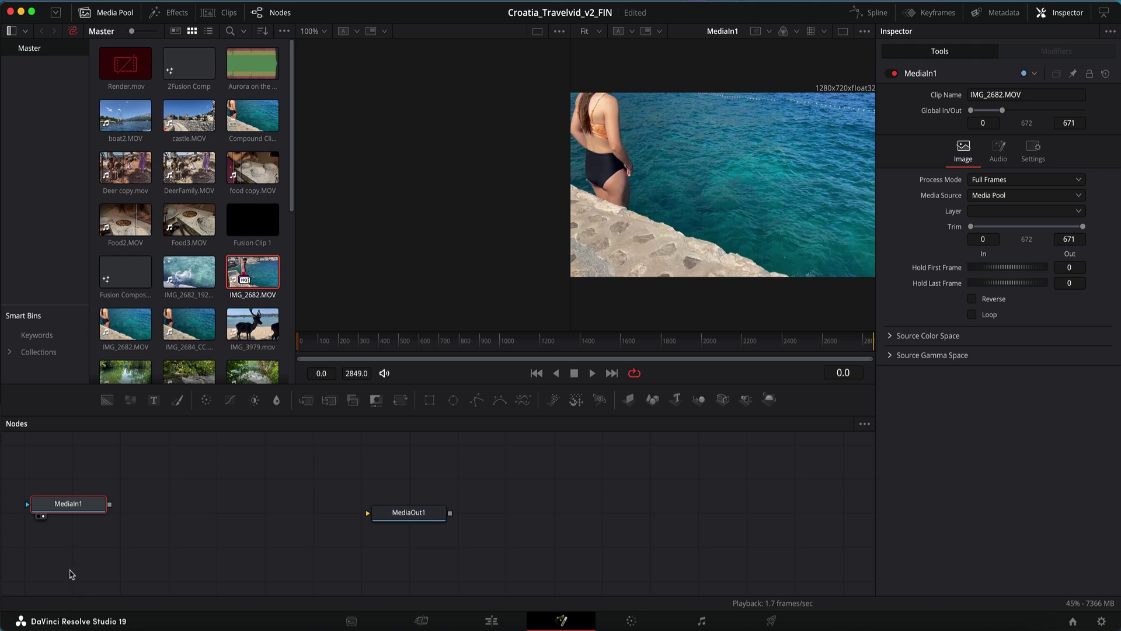
mouse_move(65, 508)
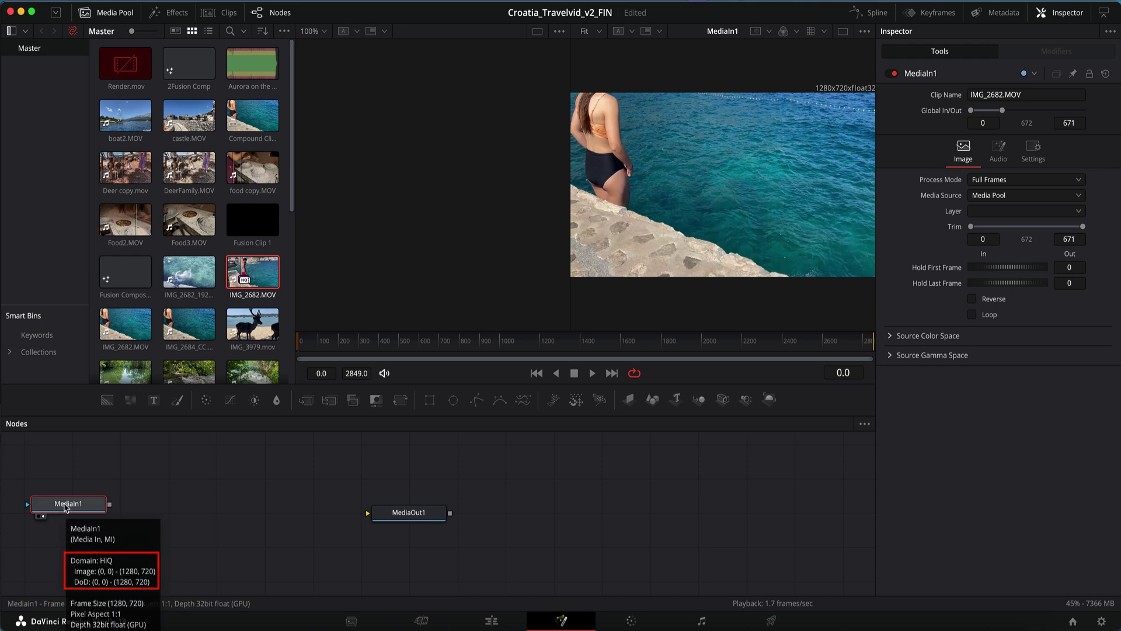
- Add a Background1 generator, link it to MediaOut1 and view the 1920x1080 black output
right_click(194, 503)
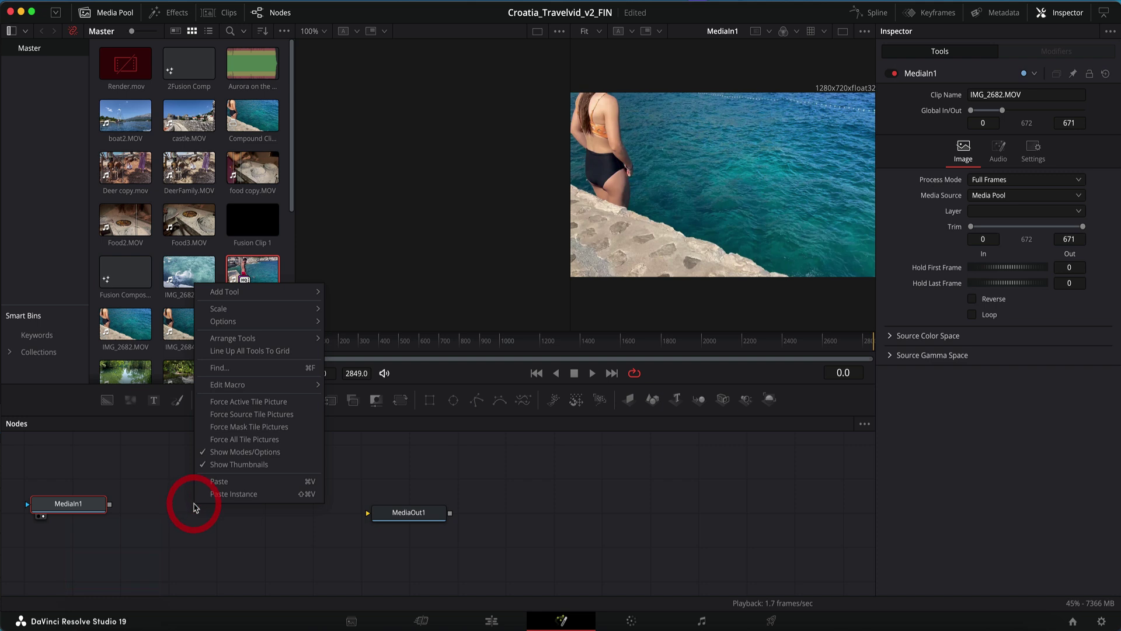
mouse_move(253, 296)
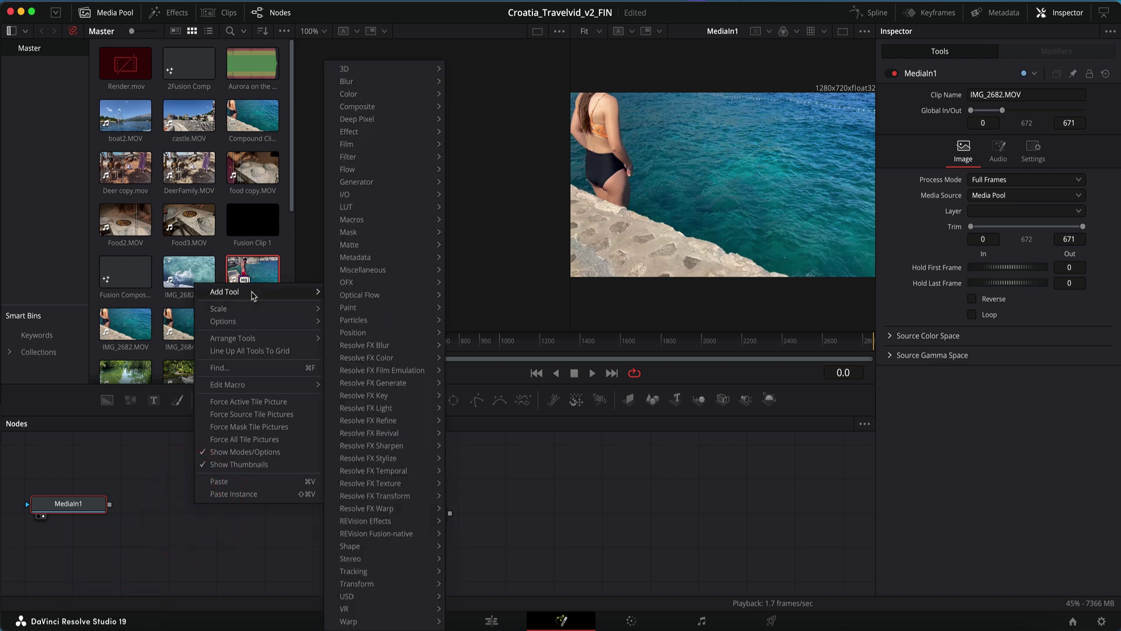
mouse_move(378, 182)
click(485, 183)
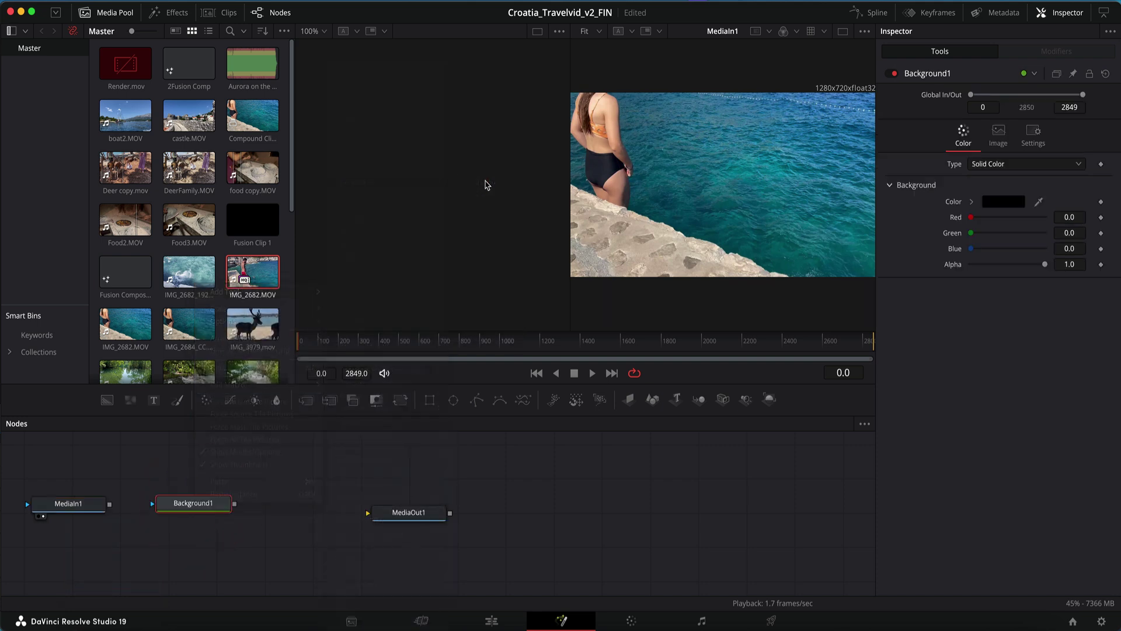
key(2)
drag(234, 504, 369, 513)
click(383, 526)
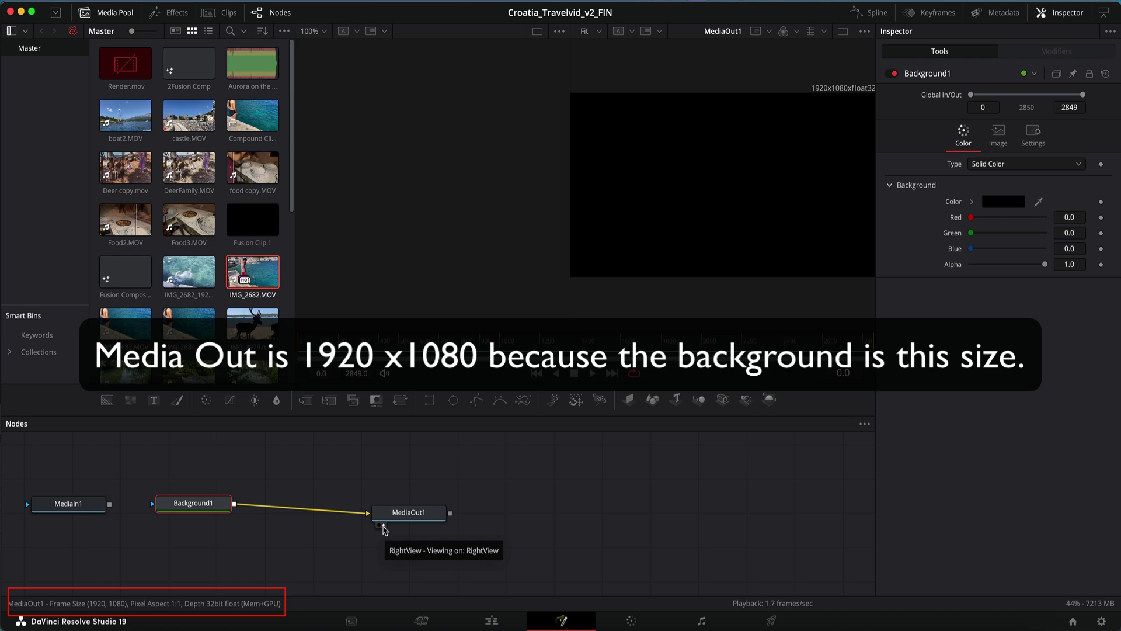
- Add a REZup Resize node and feed MediaIn1 and Background1 into it
right_click(196, 528)
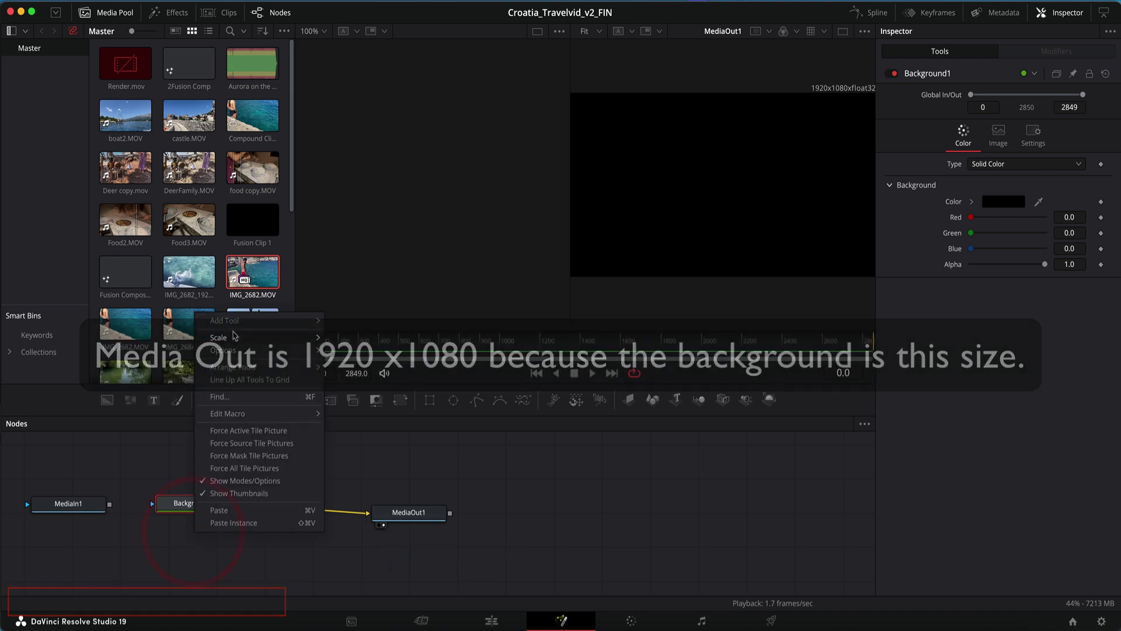
mouse_move(242, 323)
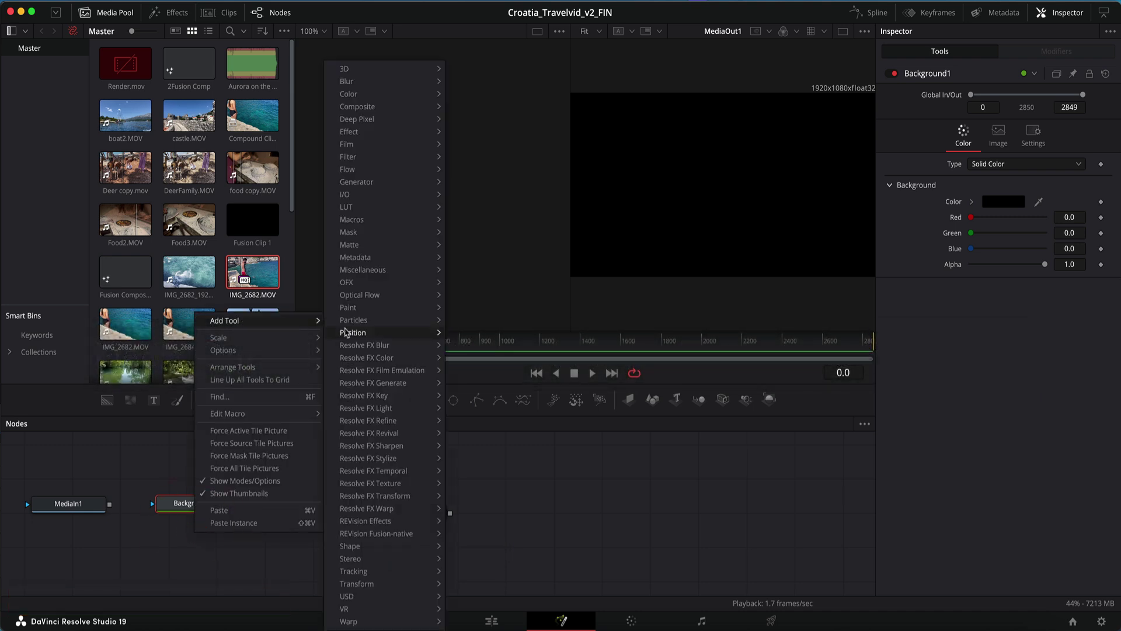
mouse_move(372, 522)
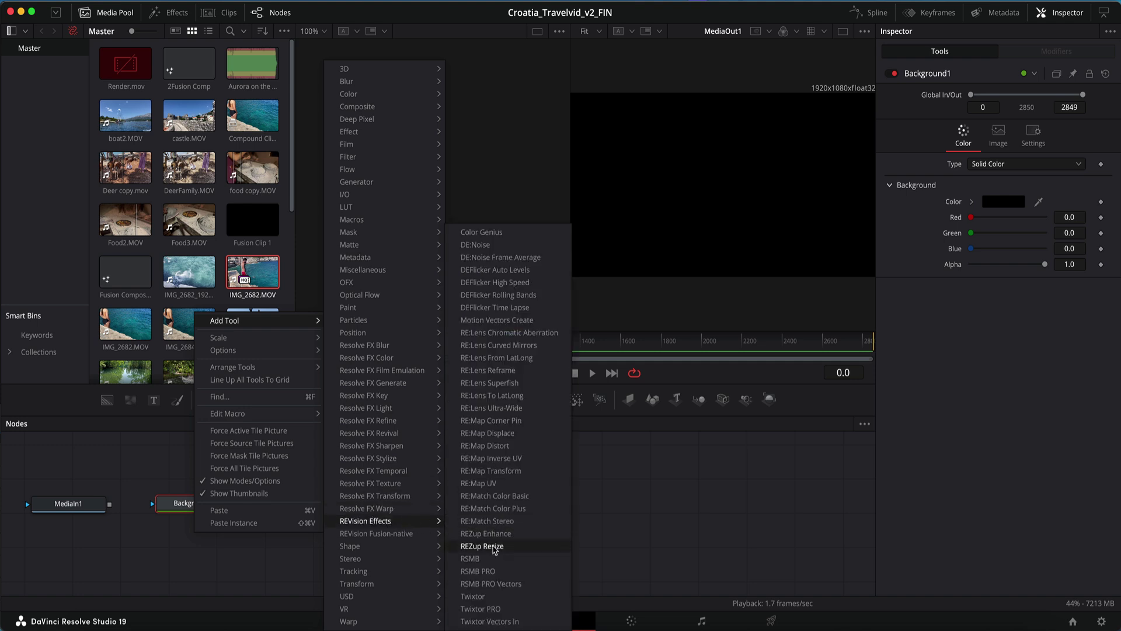
click(495, 549)
drag(110, 503, 194, 528)
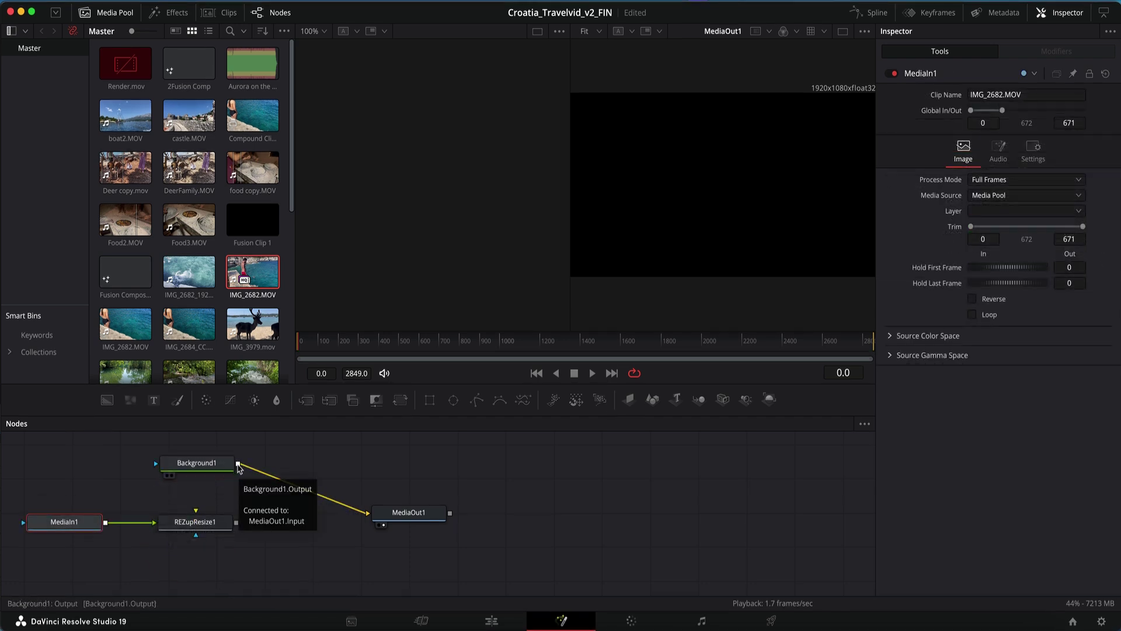
drag(237, 464, 197, 511)
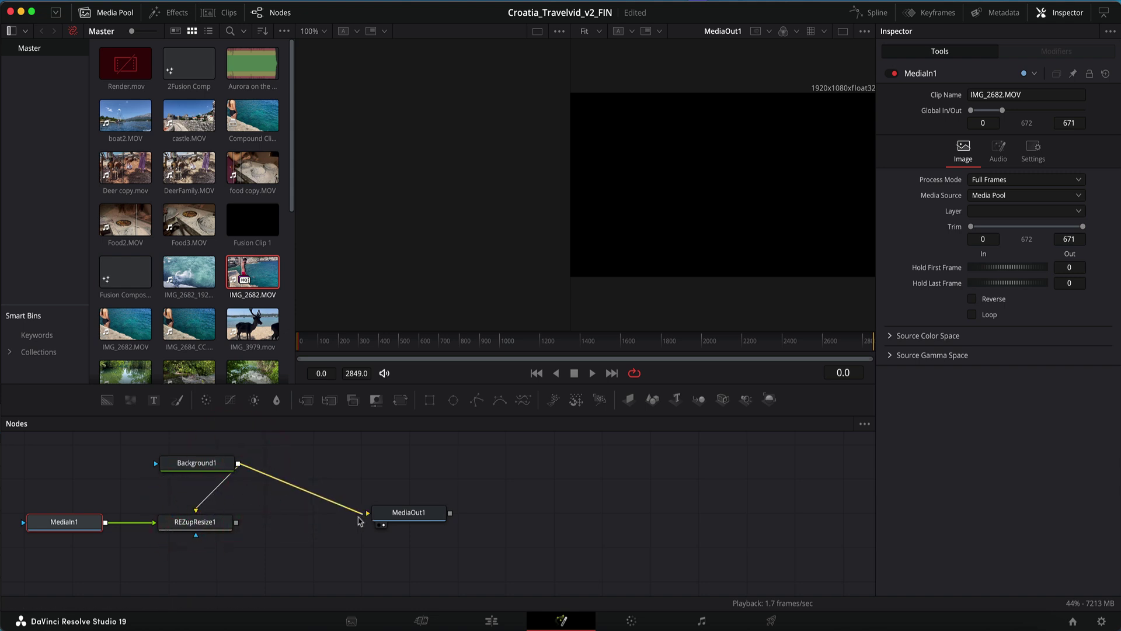
- Replace Background1's MediaOut1 link with REZupResize1's output and inspect MediaOut1
drag(366, 513, 325, 545)
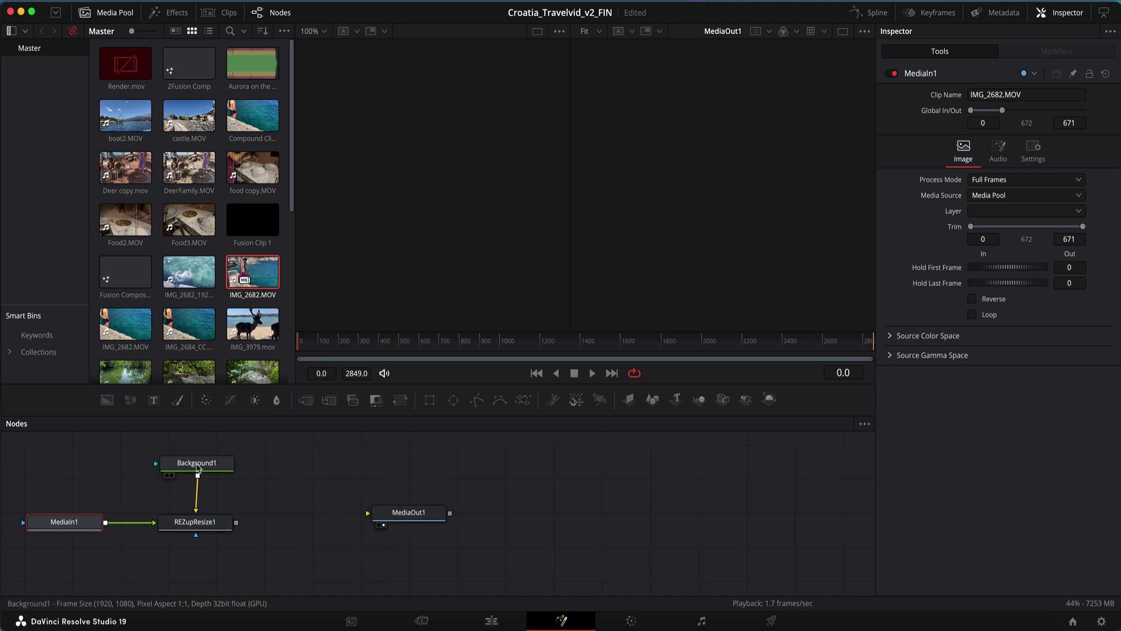
drag(197, 466, 196, 467)
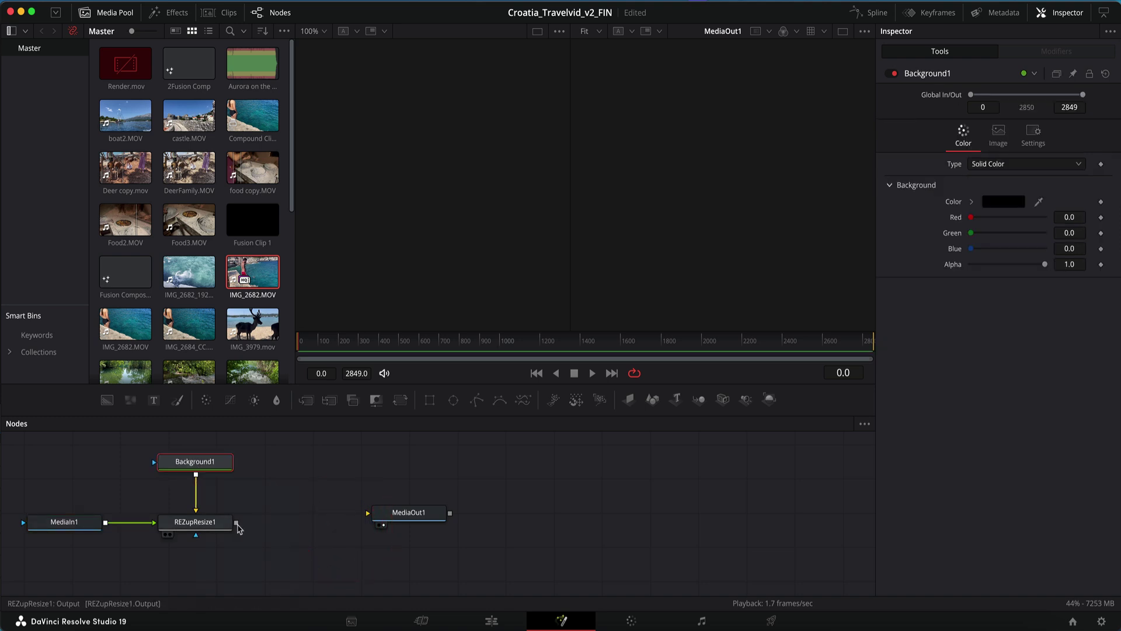
drag(236, 522, 402, 528)
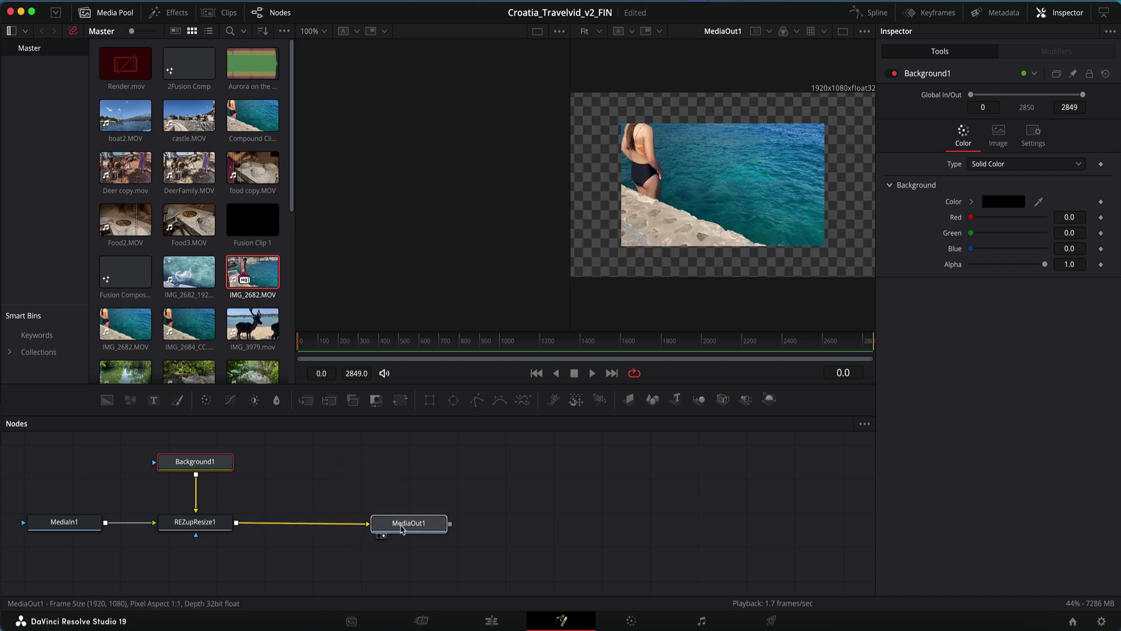
click(401, 527)
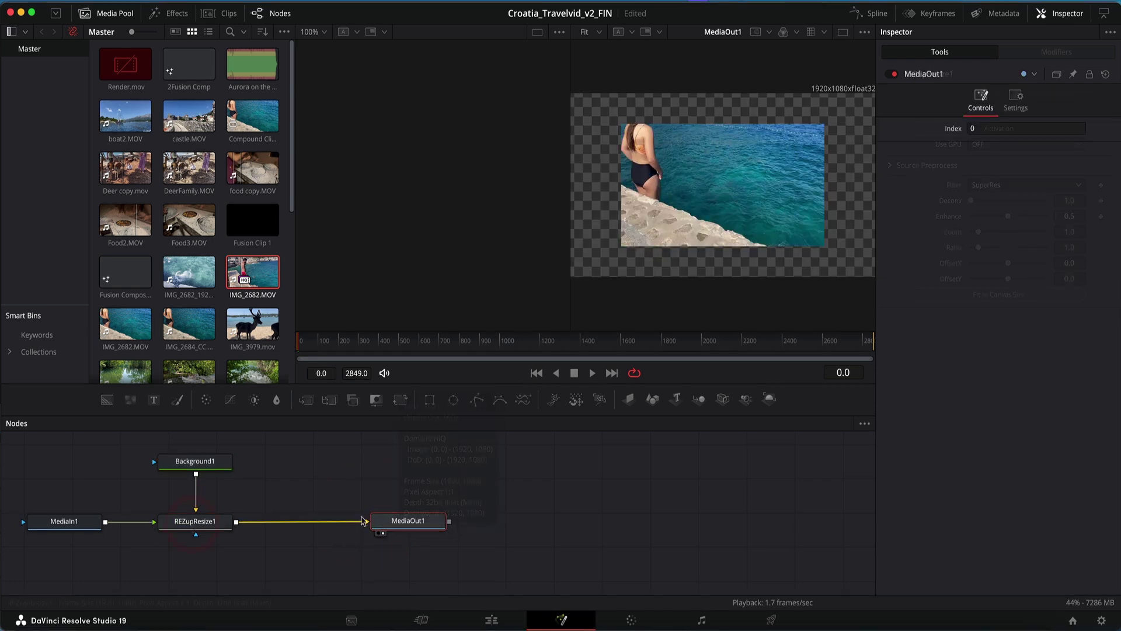
- Fit REZupResize1 to canvas size, enable Loop on MediaIn1, and move both nodes right
click(195, 521)
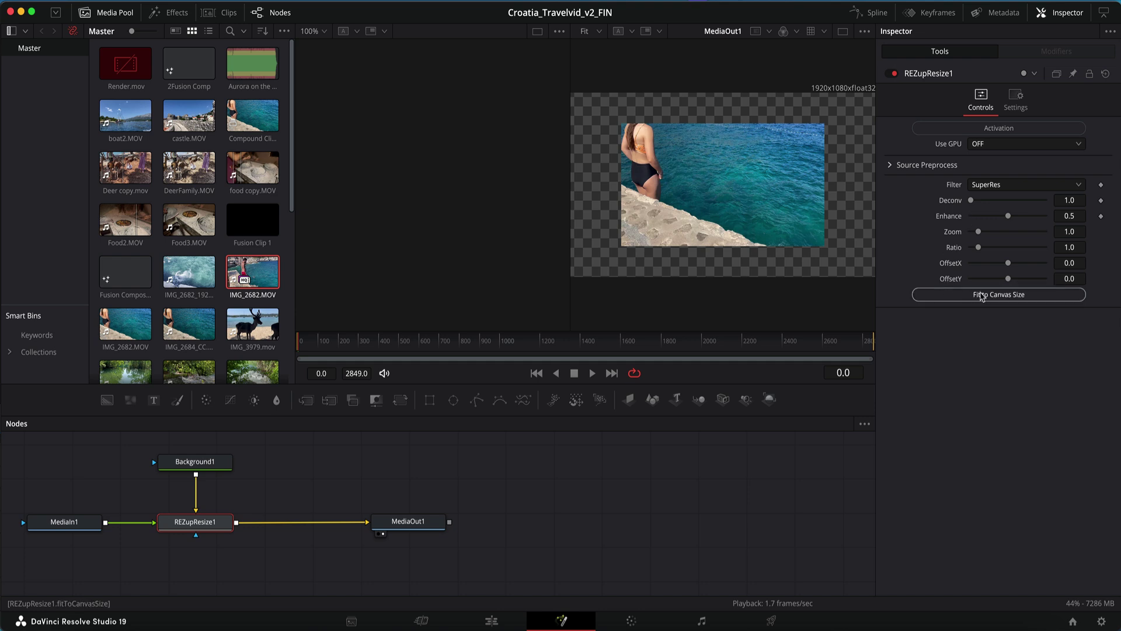
click(981, 296)
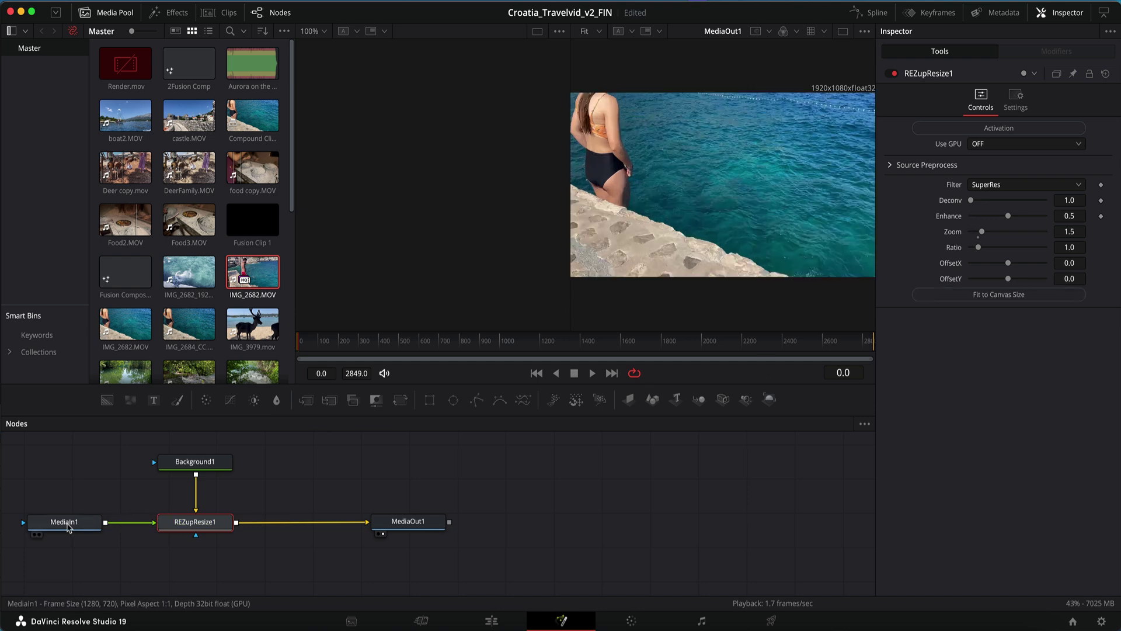
click(68, 528)
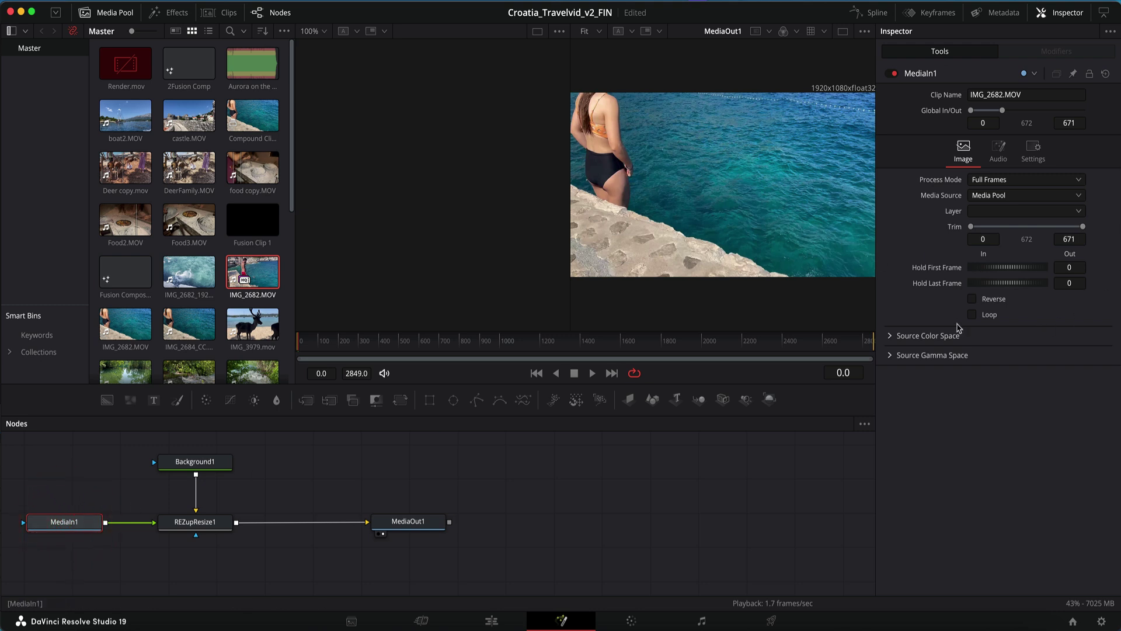
click(972, 316)
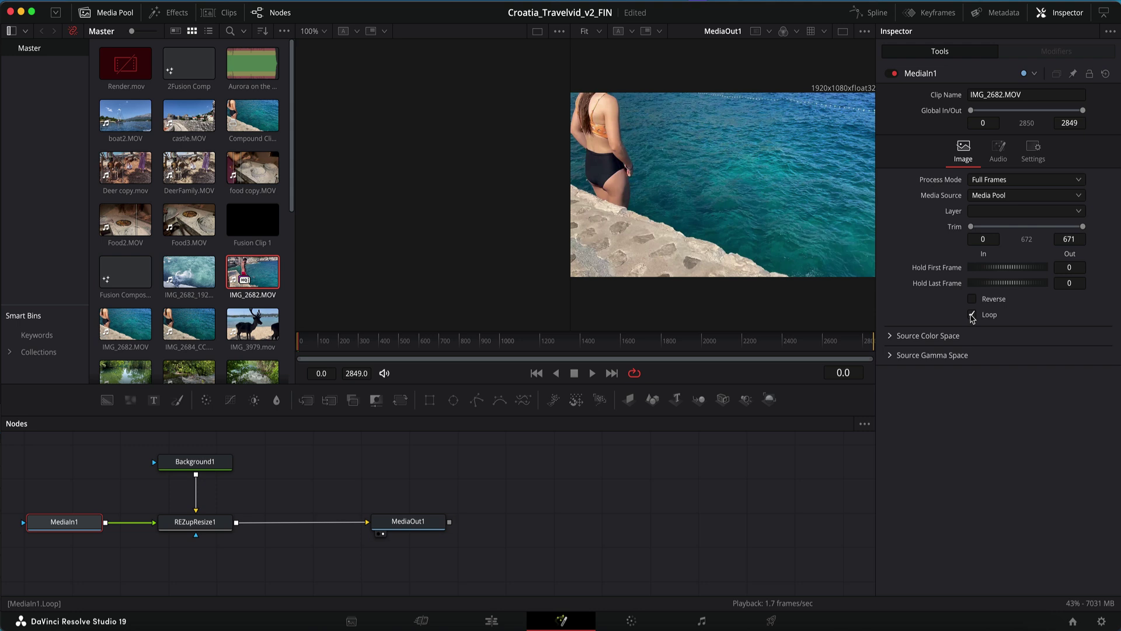
drag(140, 444, 254, 524)
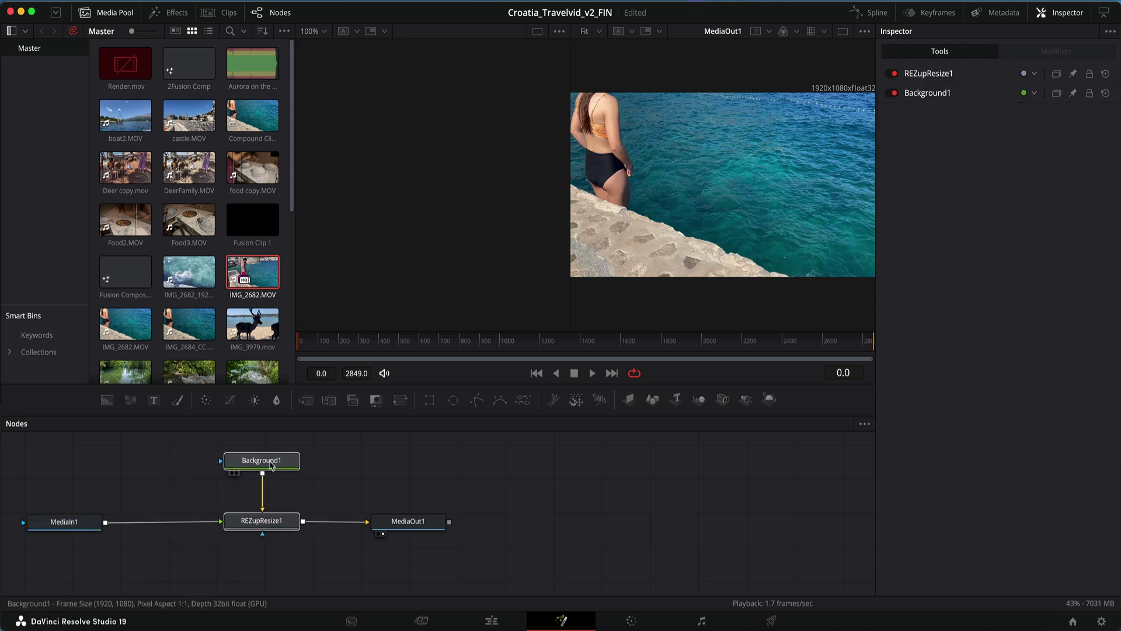
- Add a Twixtor node after MediaIn1, set Time Remap to Speed, and keyframe 100% at frame 535
right_click(164, 521)
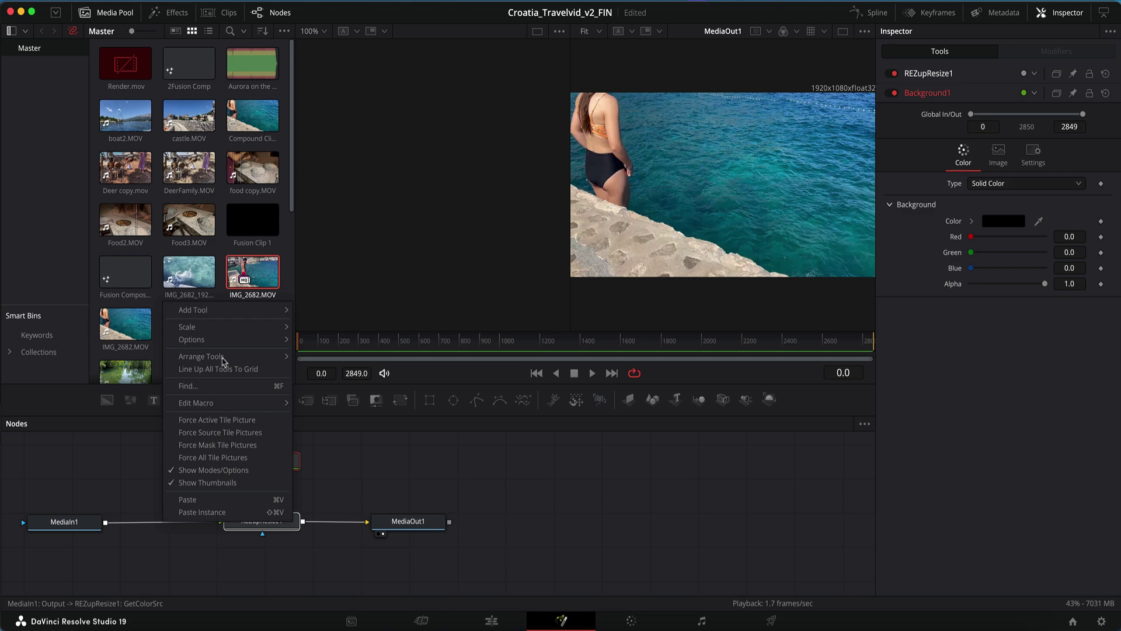
mouse_move(243, 310)
mouse_move(334, 522)
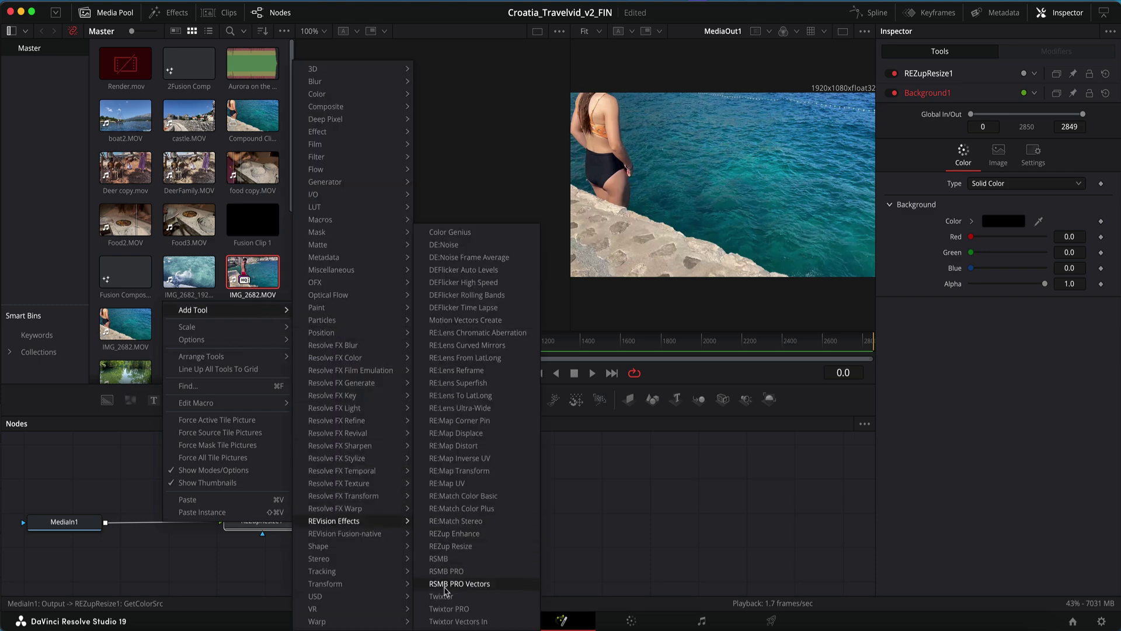
click(443, 596)
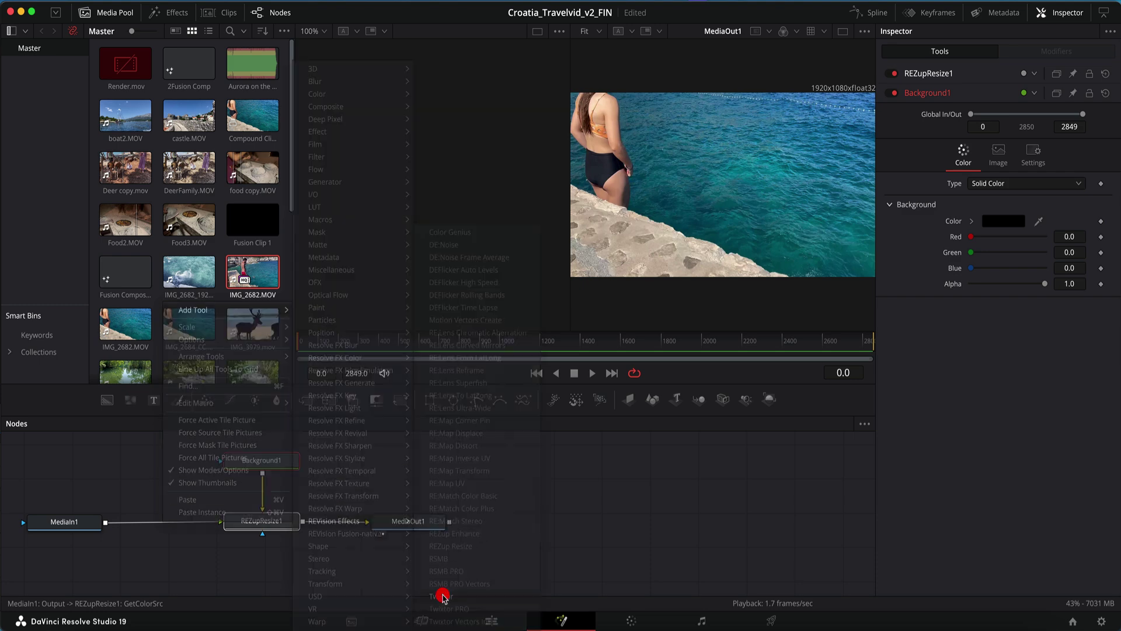
click(407, 344)
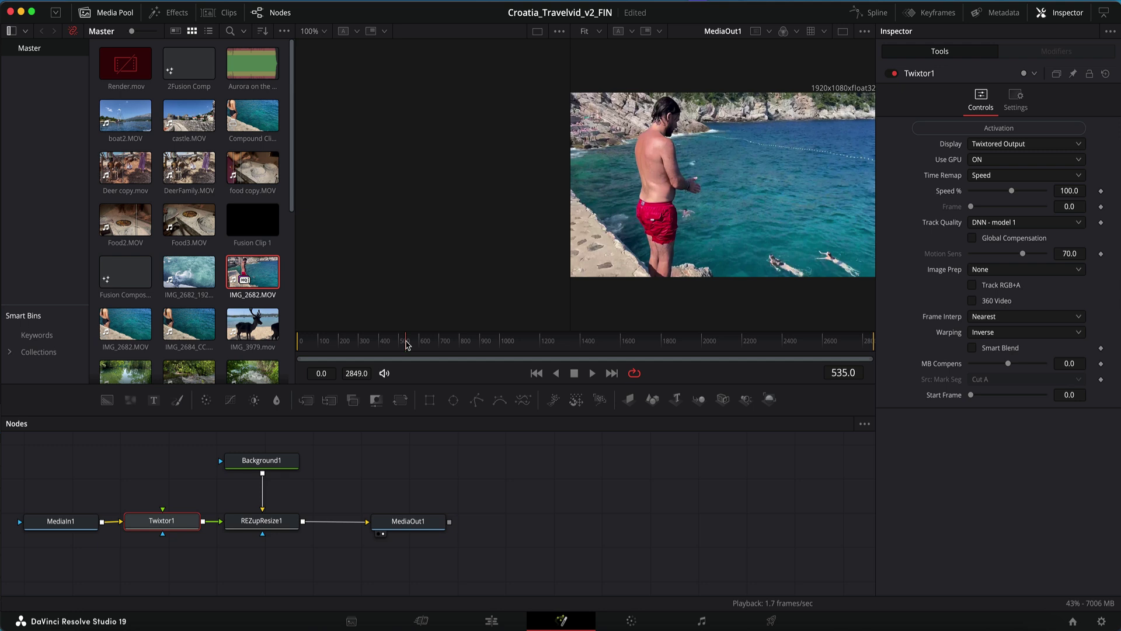
click(985, 176)
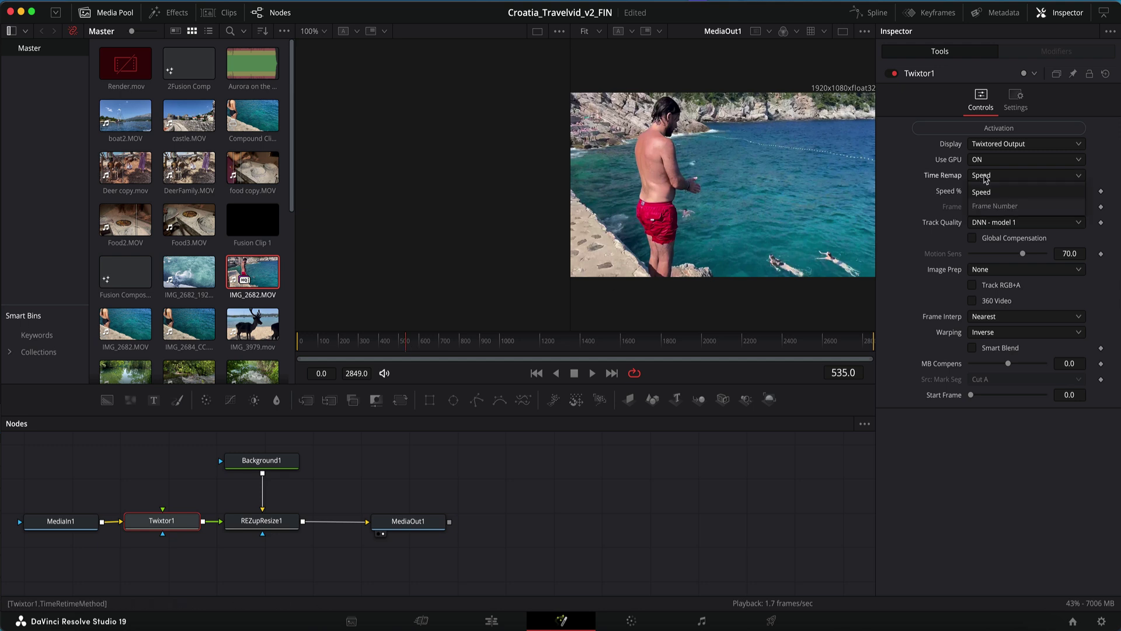
click(981, 194)
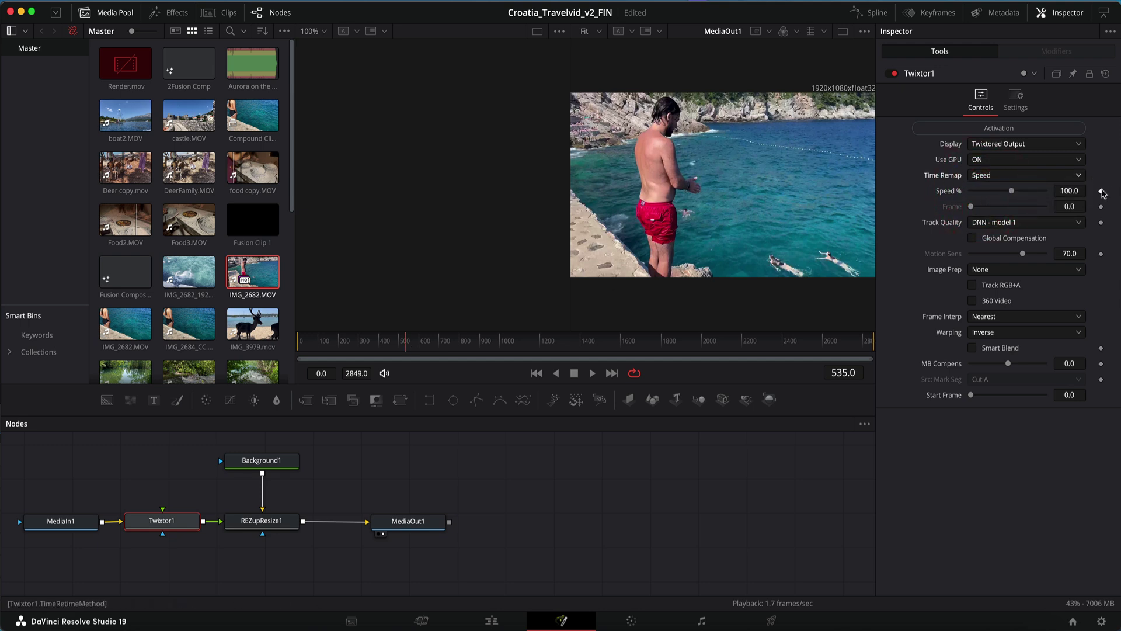
click(1100, 191)
- Keyframe Speed % at 50 on frame 575
drag(405, 339, 420, 339)
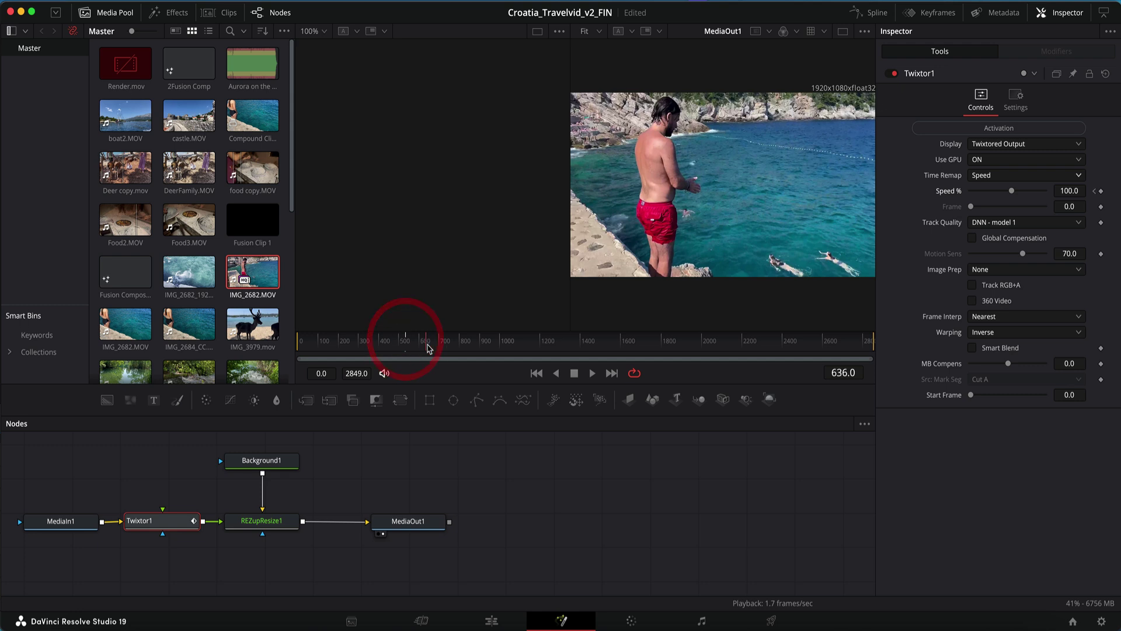
click(846, 373)
text(10575)
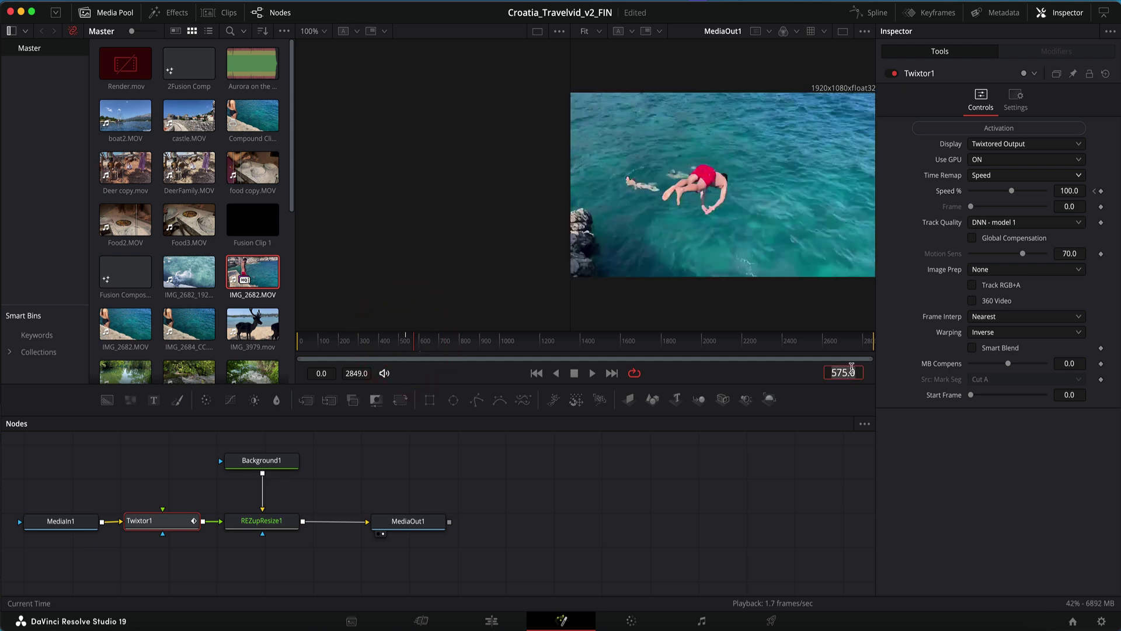
key(Return)
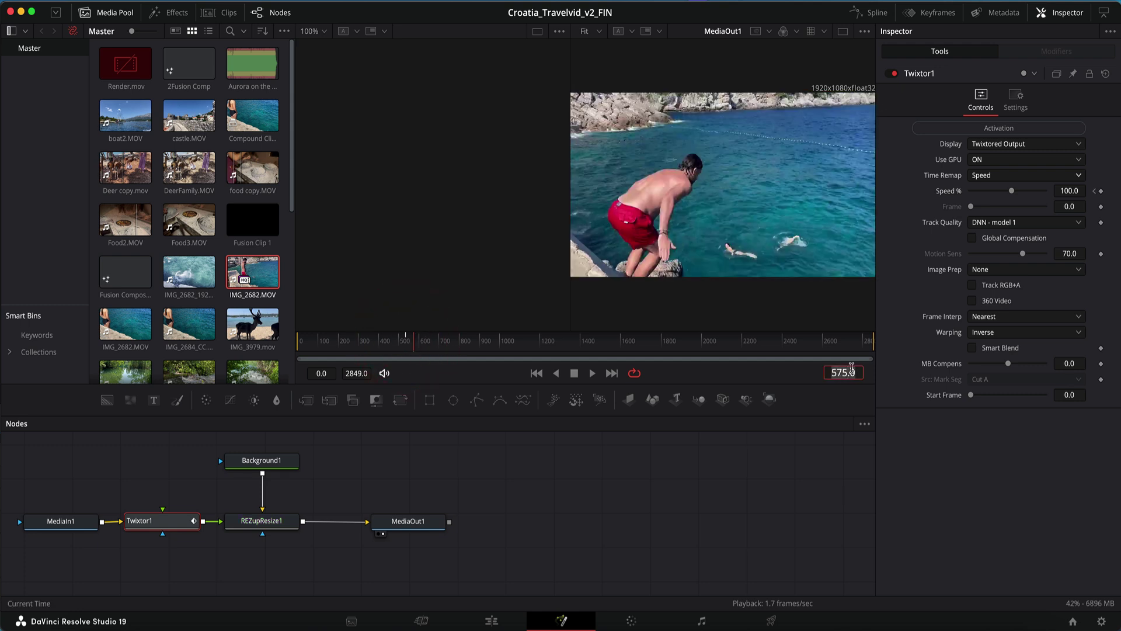
click(1069, 192)
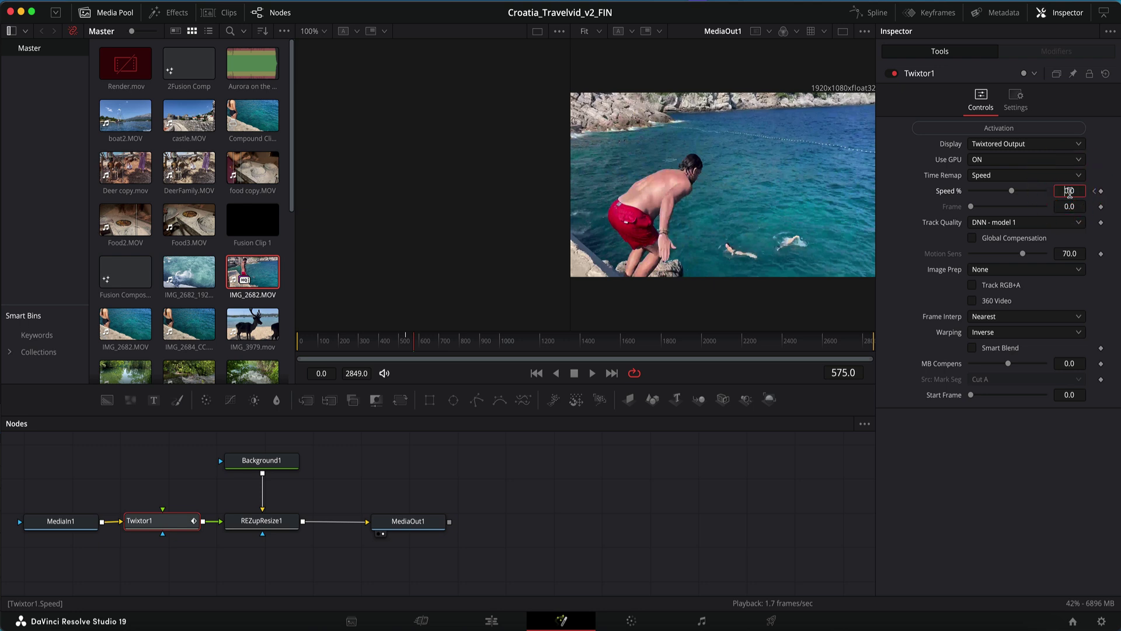
text(50)
key(Return)
- Hold 50% with a keyframe at frame 658, then return to 100% at frame 667
click(845, 372)
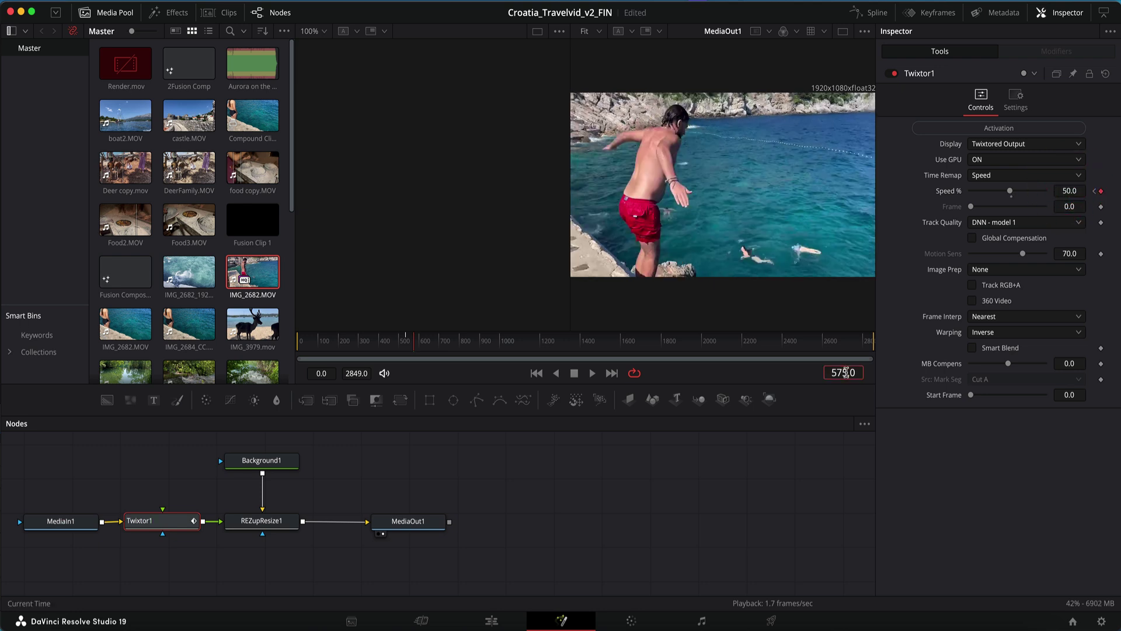
key(BackSpace)
key(BackSpace)
key(BackSpace)
key(BackSpace)
key(BackSpace)
text(650)
key(Return)
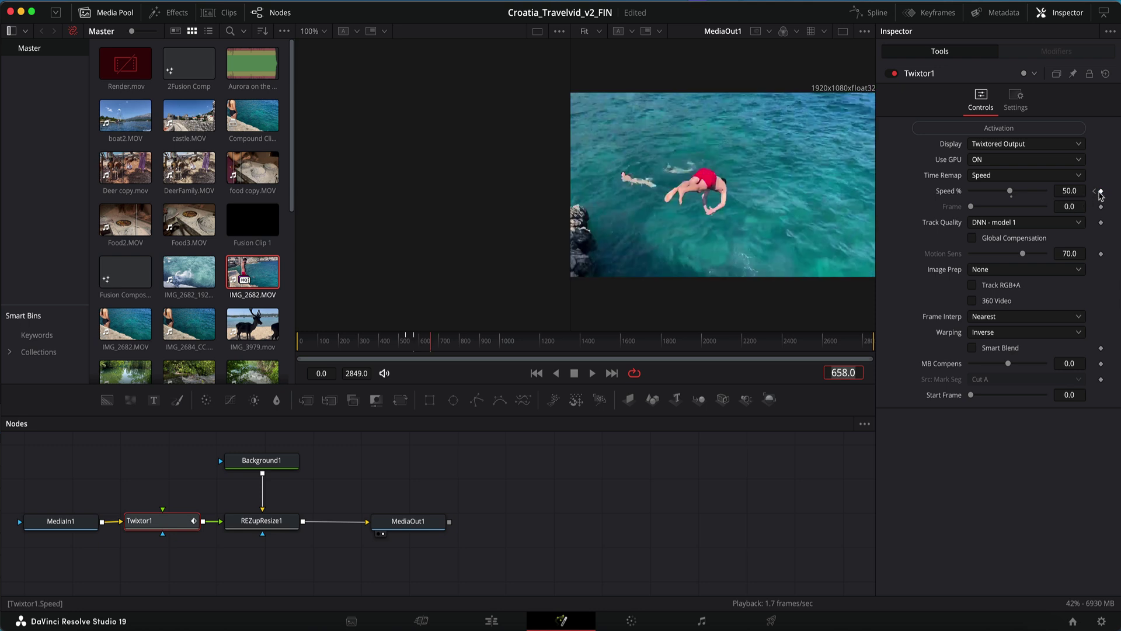
click(1101, 191)
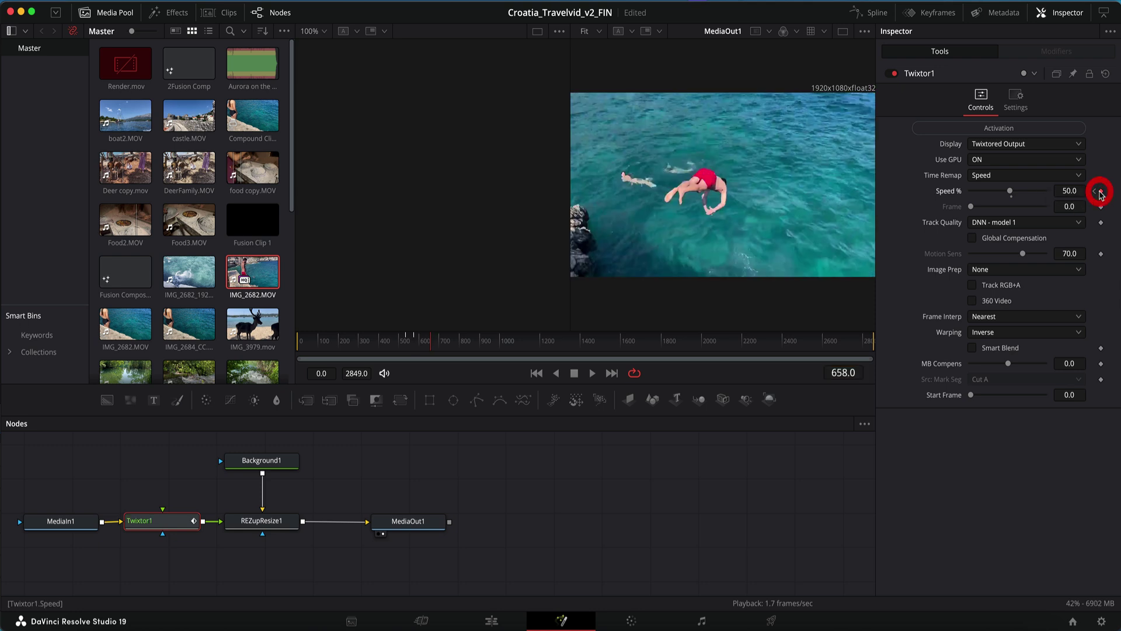
click(848, 377)
text(667)
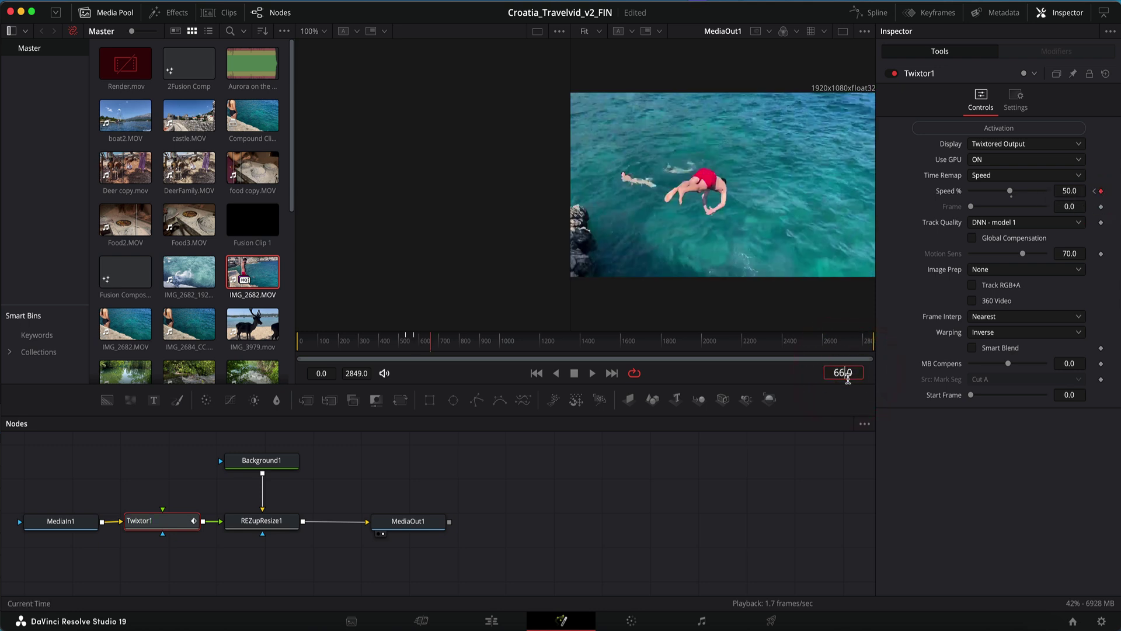
key(Return)
click(1069, 191)
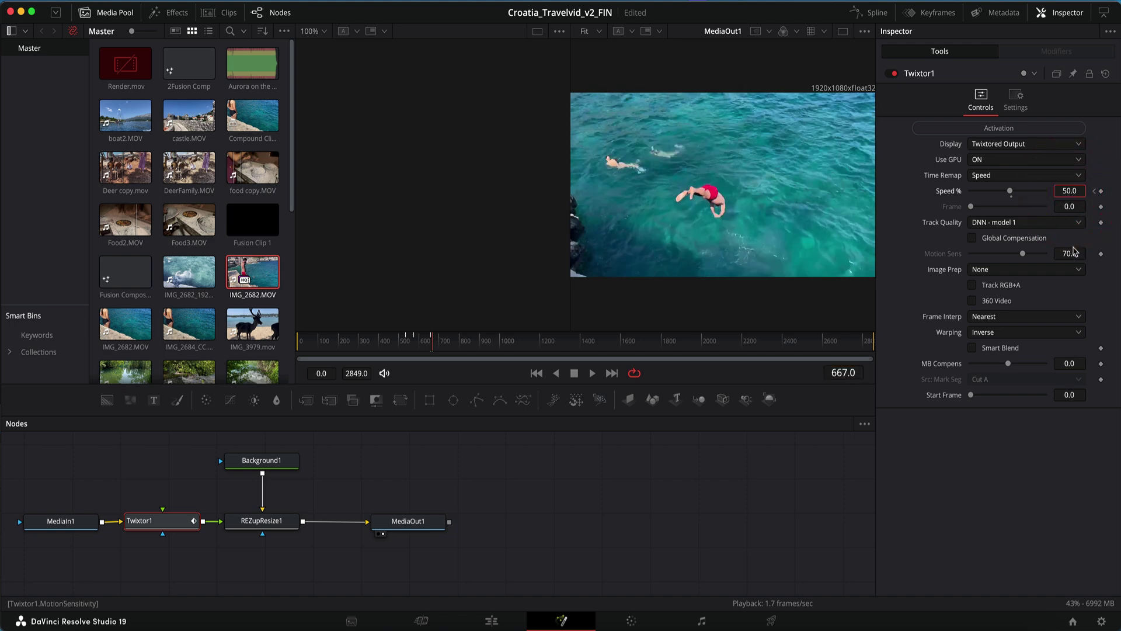
key(Return)
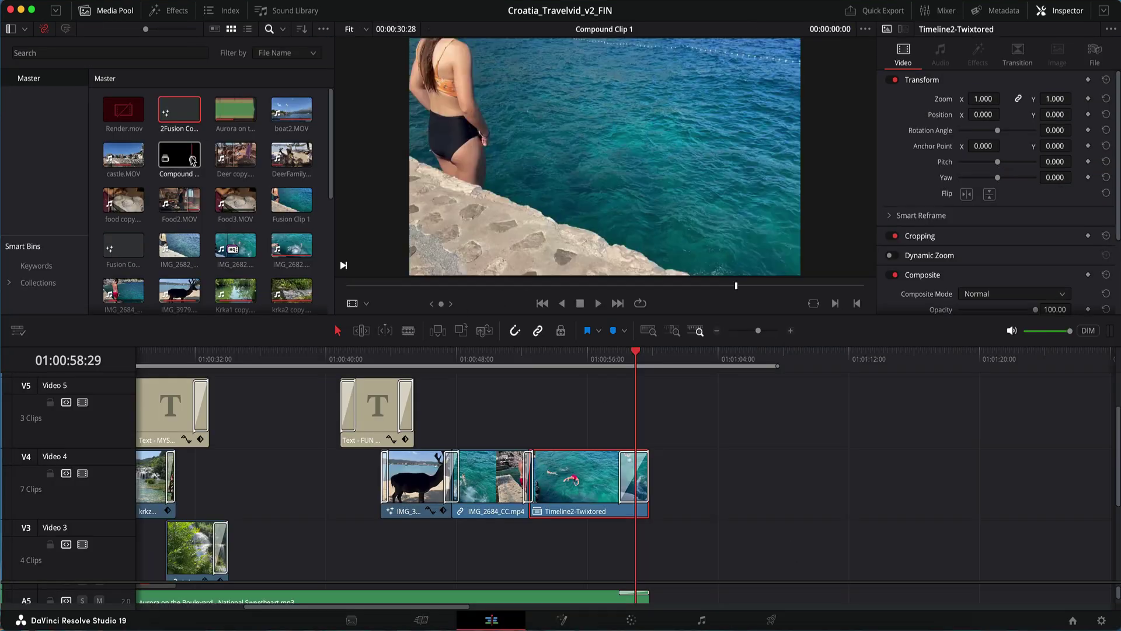
- Put 2Fusion Comp on V5 at the playhead, render it in place as diver Render.mov and play it
drag(182, 112, 631, 428)
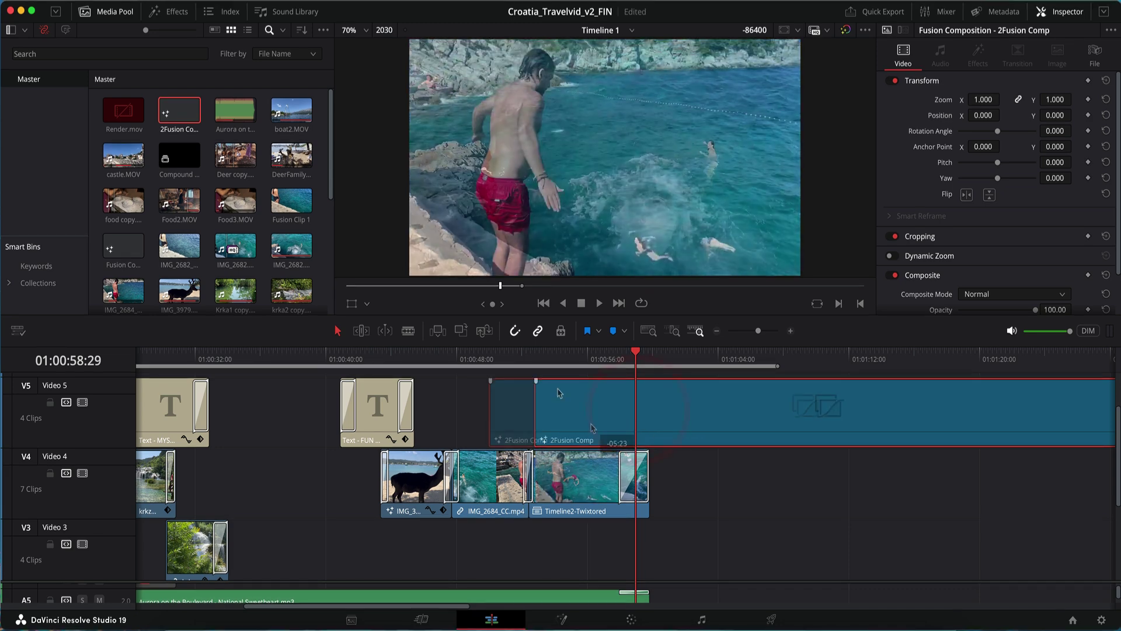
click(543, 357)
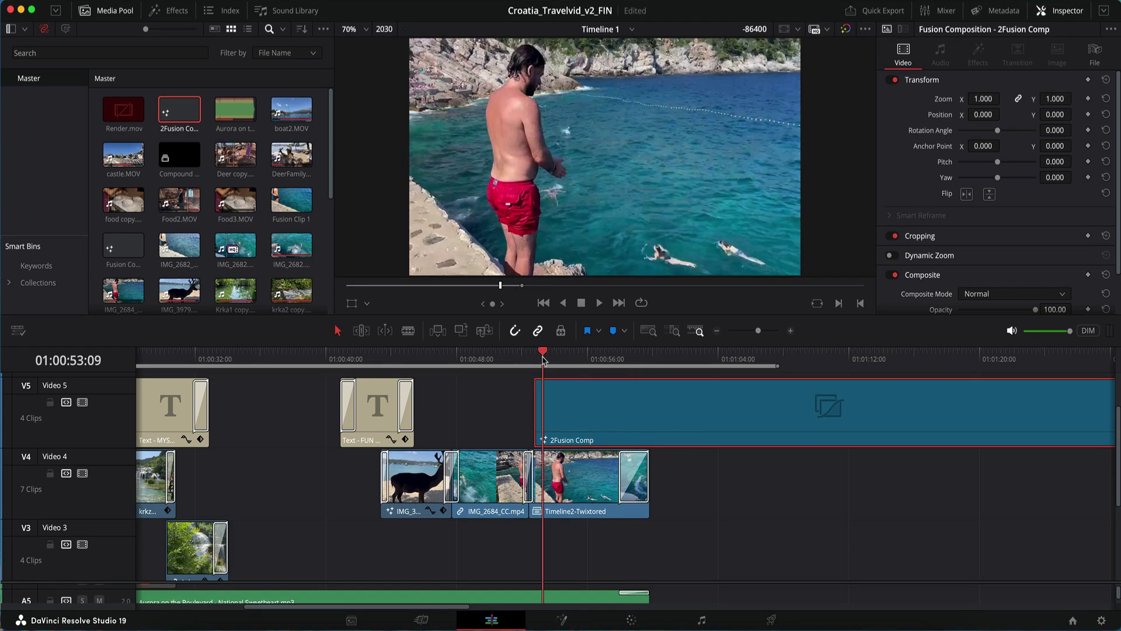
right_click(630, 411)
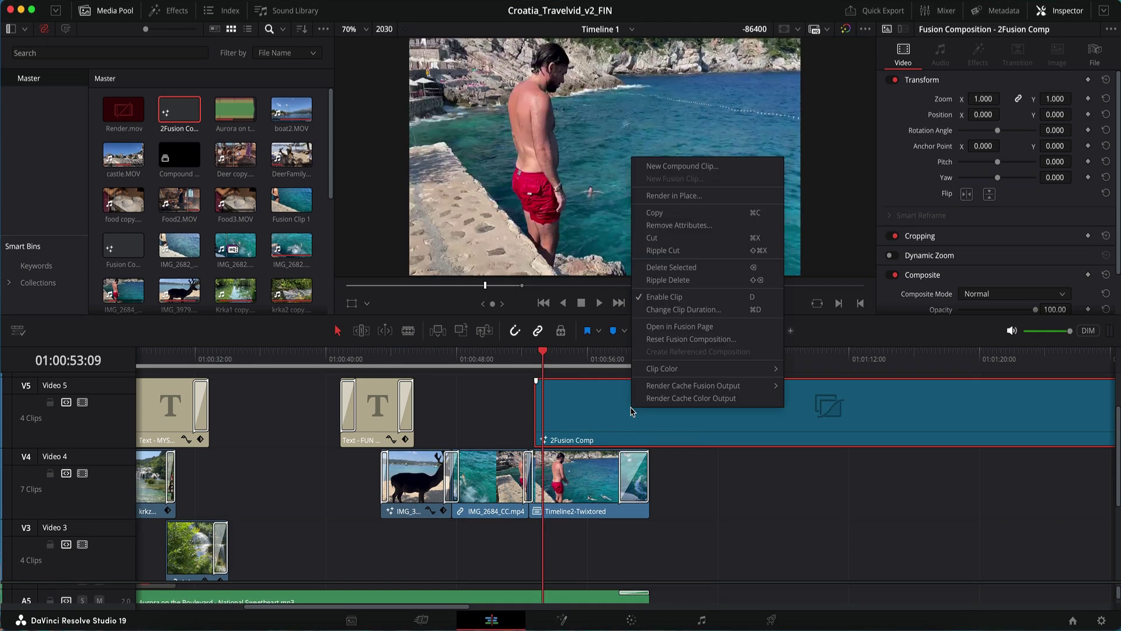
click(659, 196)
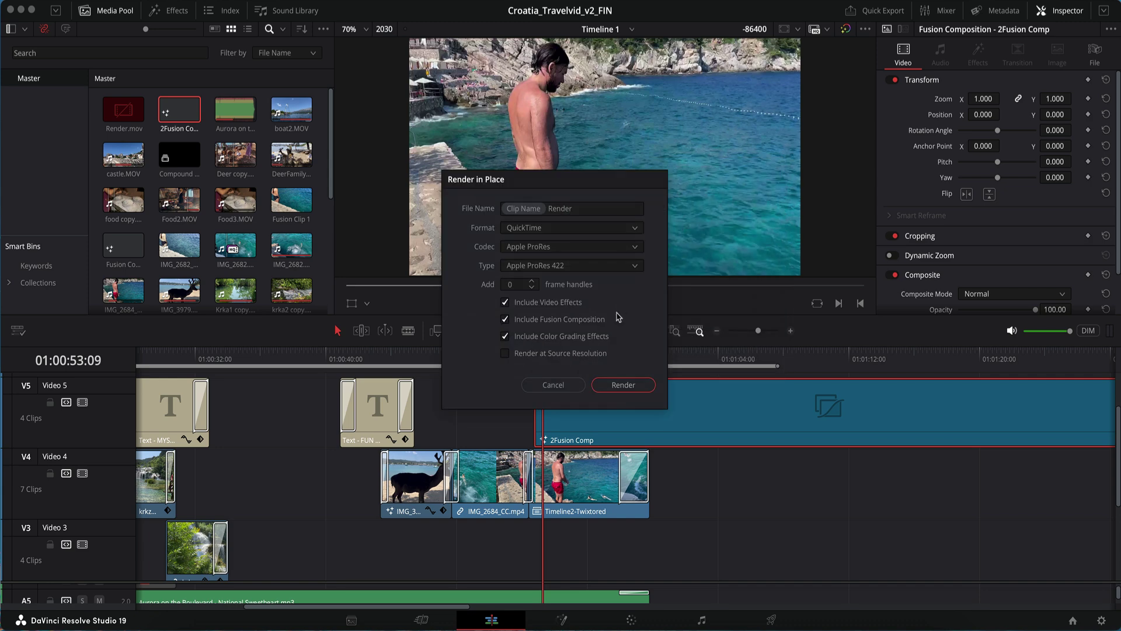
click(522, 208)
key(BackSpace)
text(diver)
click(623, 385)
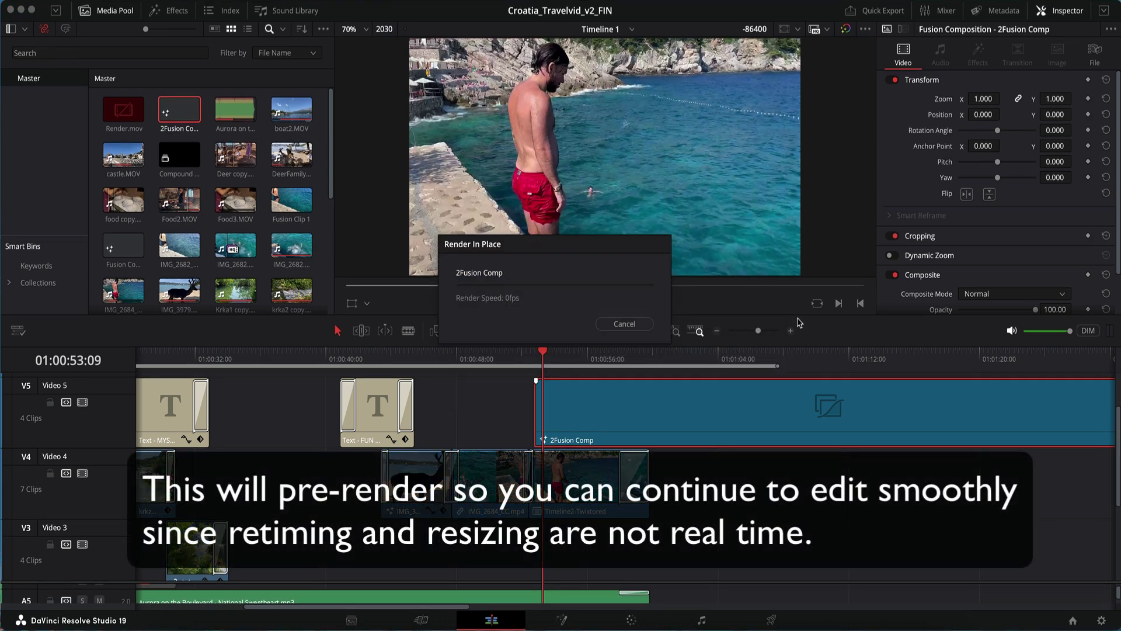
key(space)
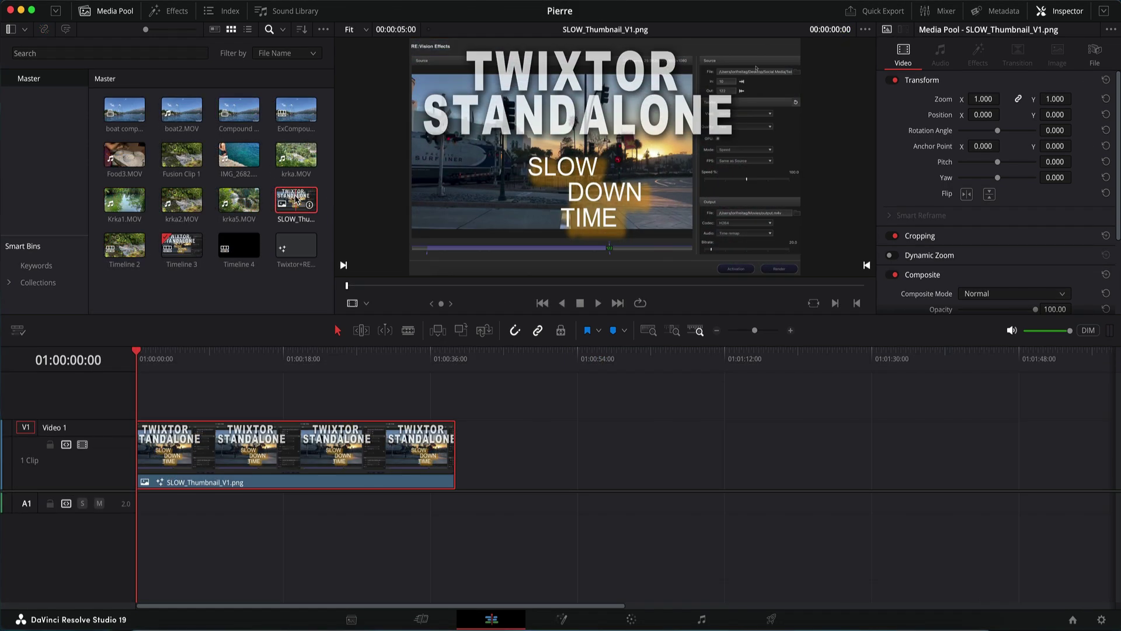
right_click(295, 198)
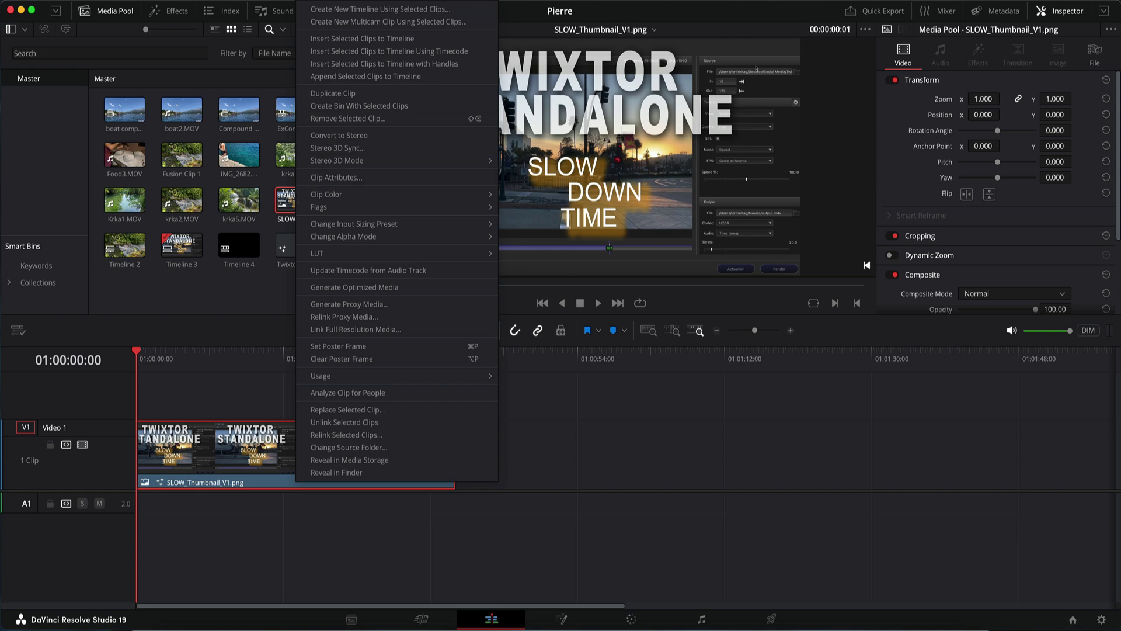
- Create Timeline 5 from the SLOW still image and lengthen the still clip
click(380, 9)
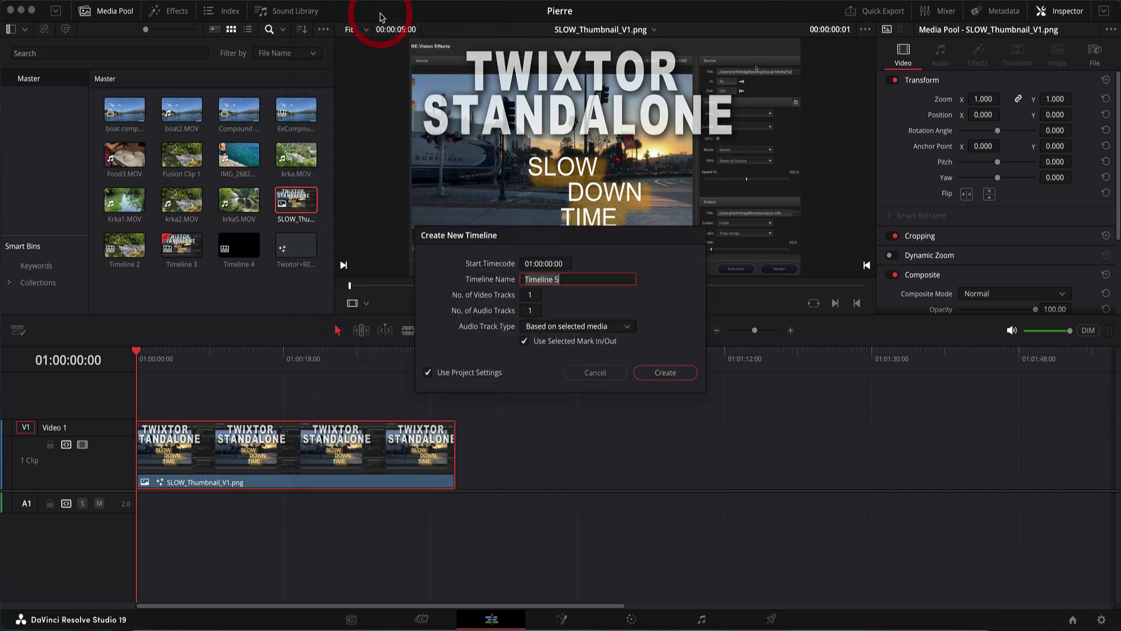
click(665, 372)
drag(179, 461, 509, 464)
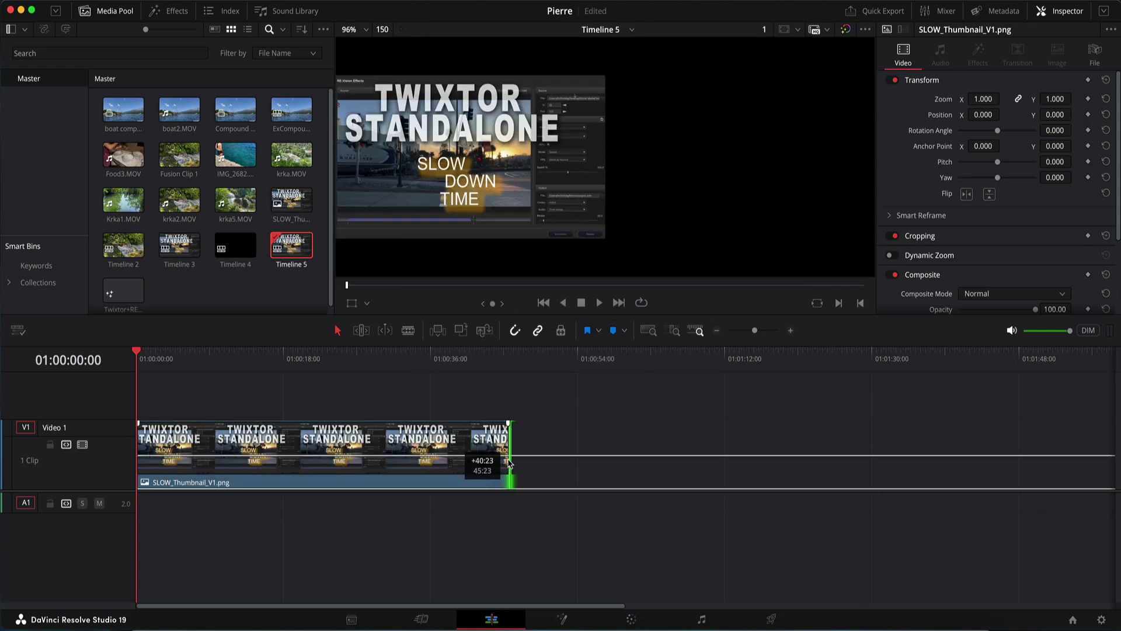
- In Fusion, add boat2.MOV as MediaIn2 and connect it to MediaOut1
key(shift+5)
drag(191, 61, 76, 477)
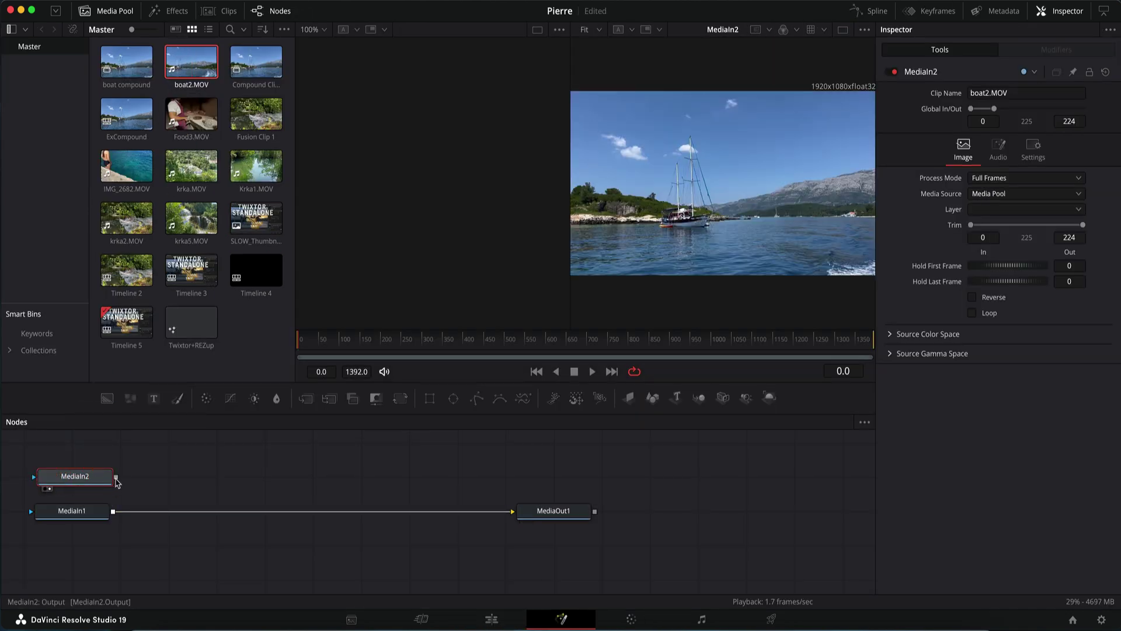
drag(204, 480, 513, 516)
click(513, 514)
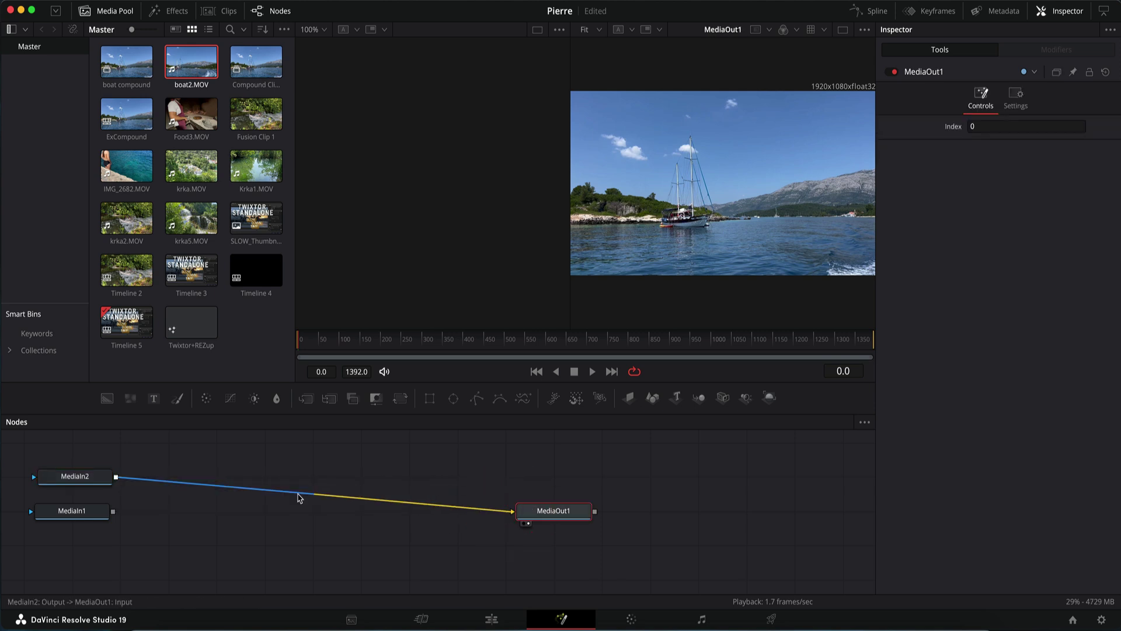
- Insert a Twixtor node before MediaOut1 and turn on Loop for MediaIn2
right_click(298, 494)
mouse_move(321, 288)
mouse_move(489, 524)
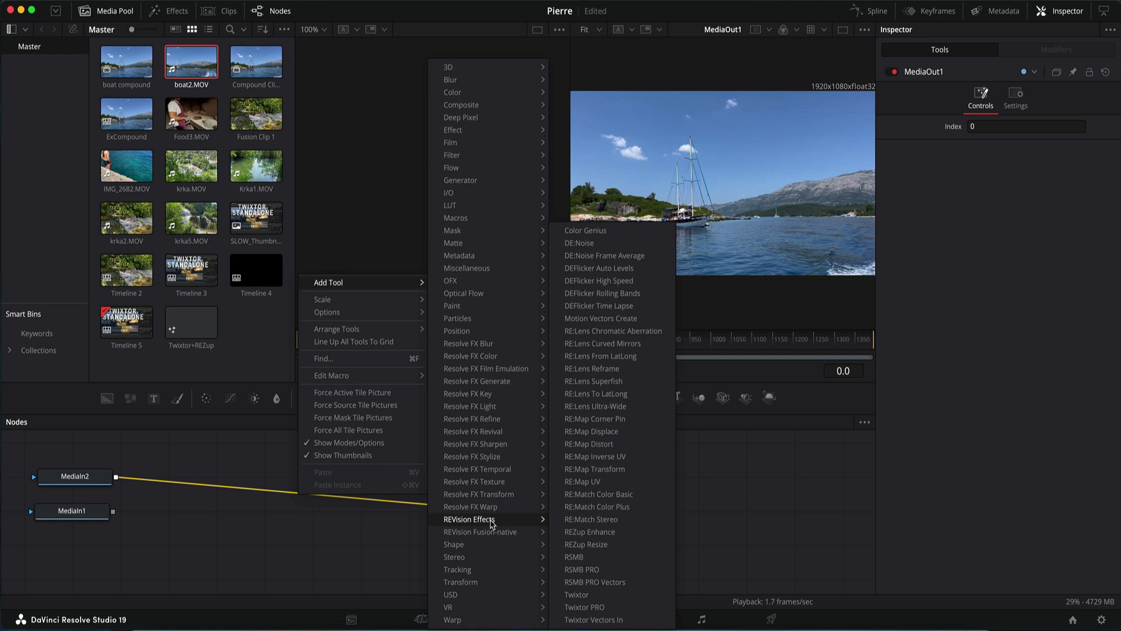
click(582, 594)
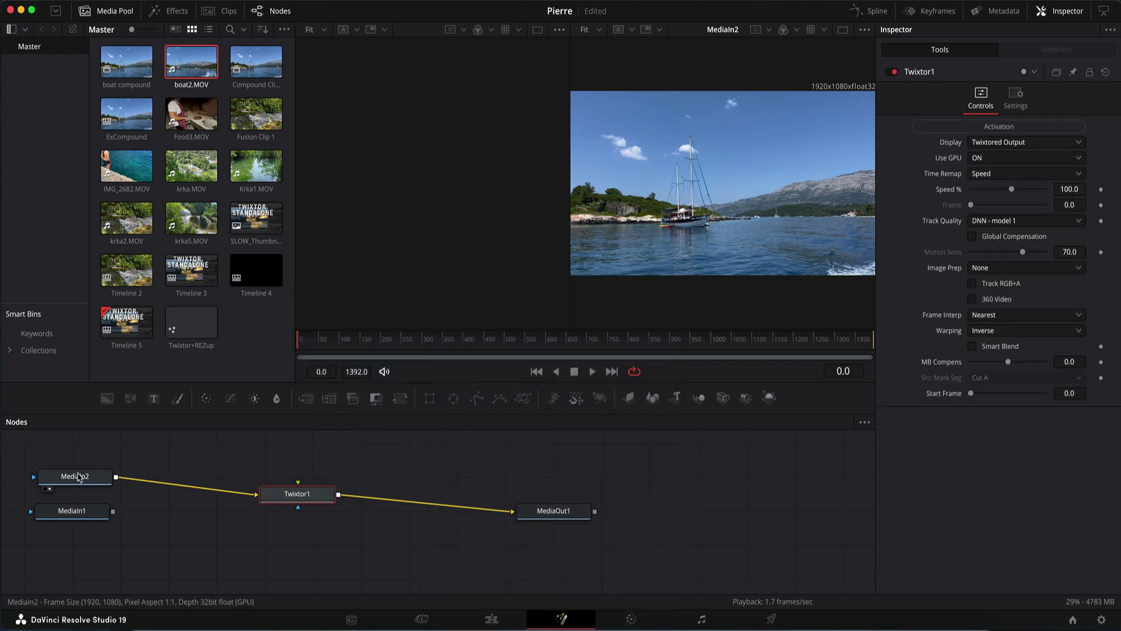
click(78, 476)
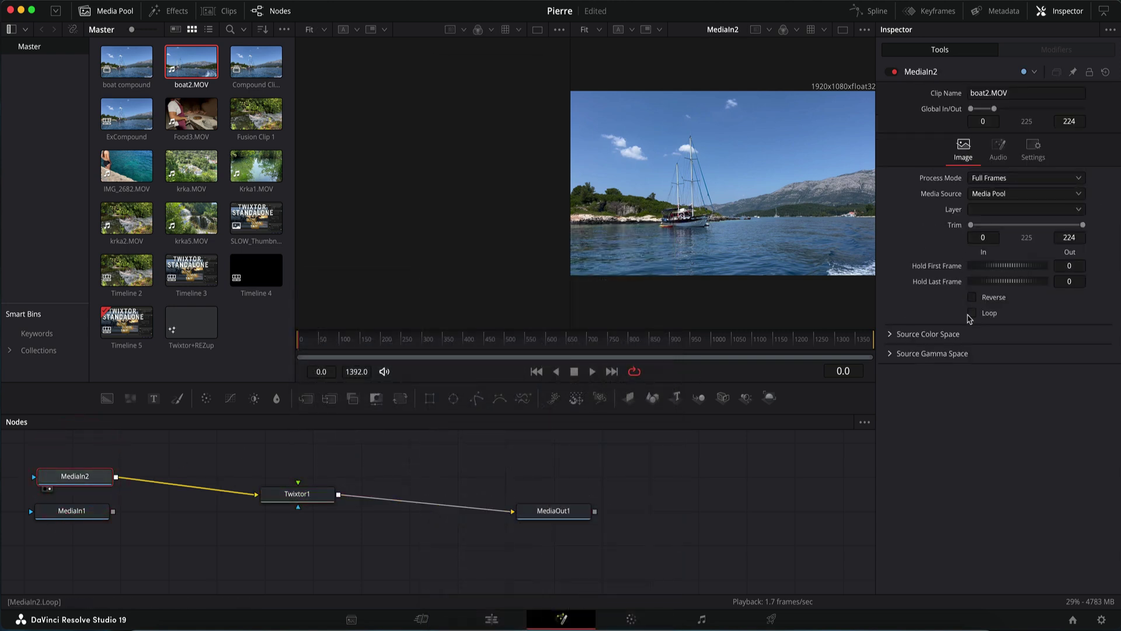
click(972, 313)
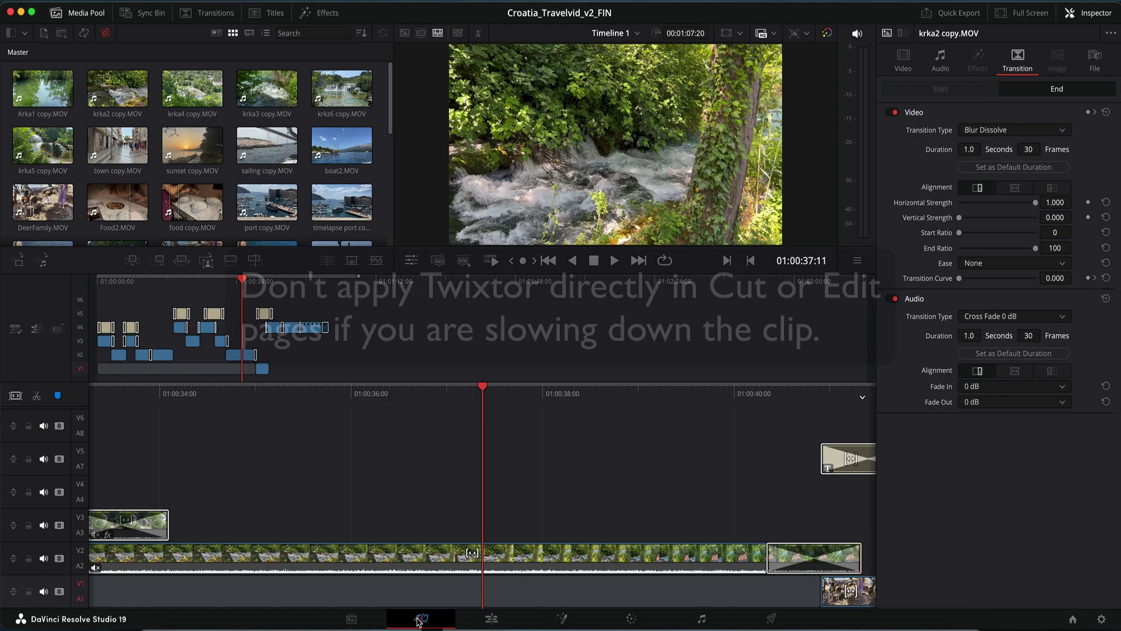
- Move from the Edit page to the Cut page, with the playhead on the MYSTICAL WATERFALLS title
click(493, 618)
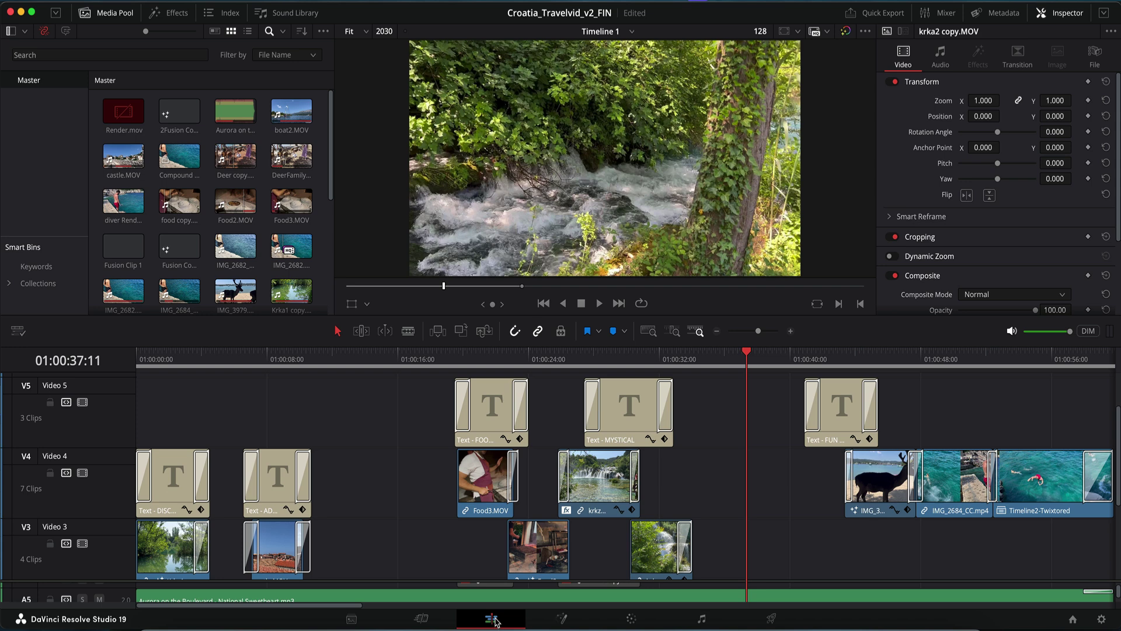
click(422, 618)
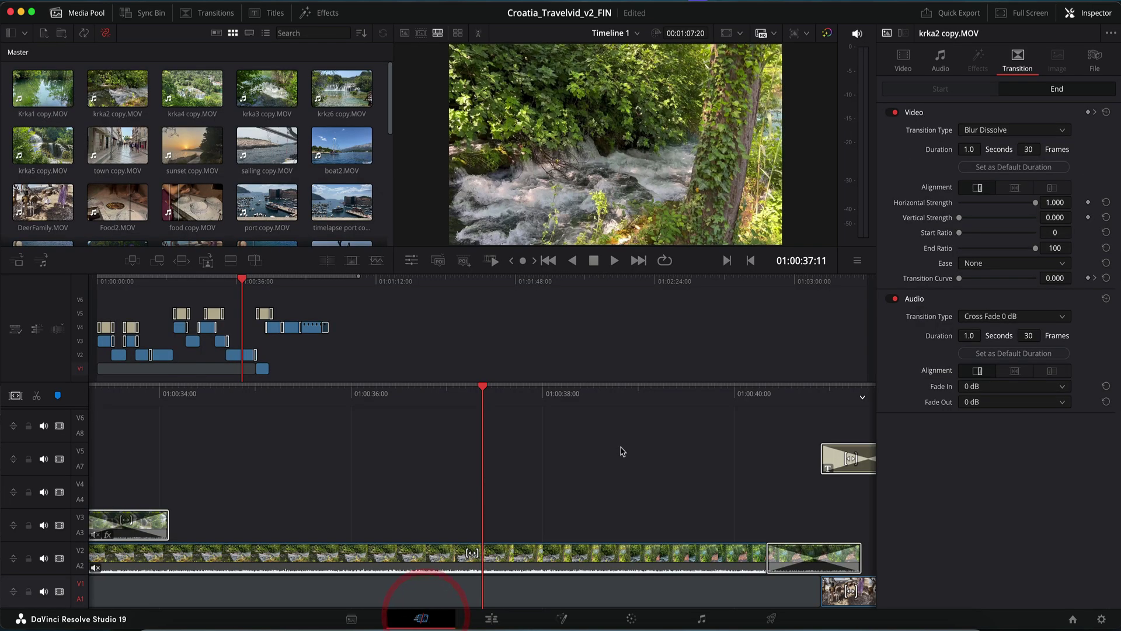
drag(281, 388, 1120, 455)
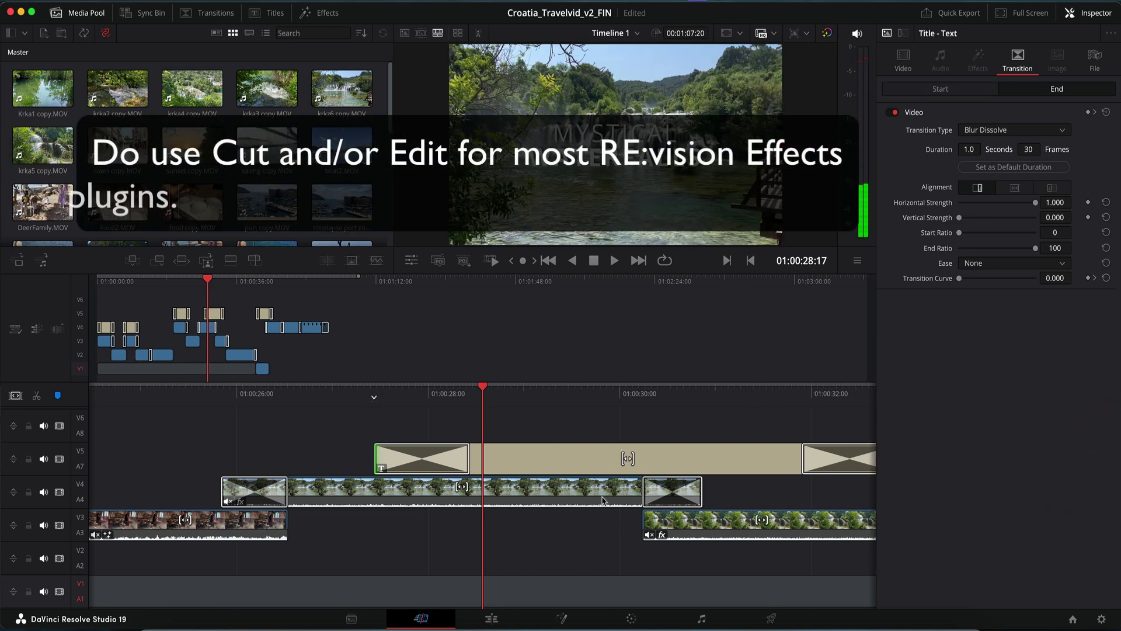
- Switch to the Edit page from the Cut page
click(490, 619)
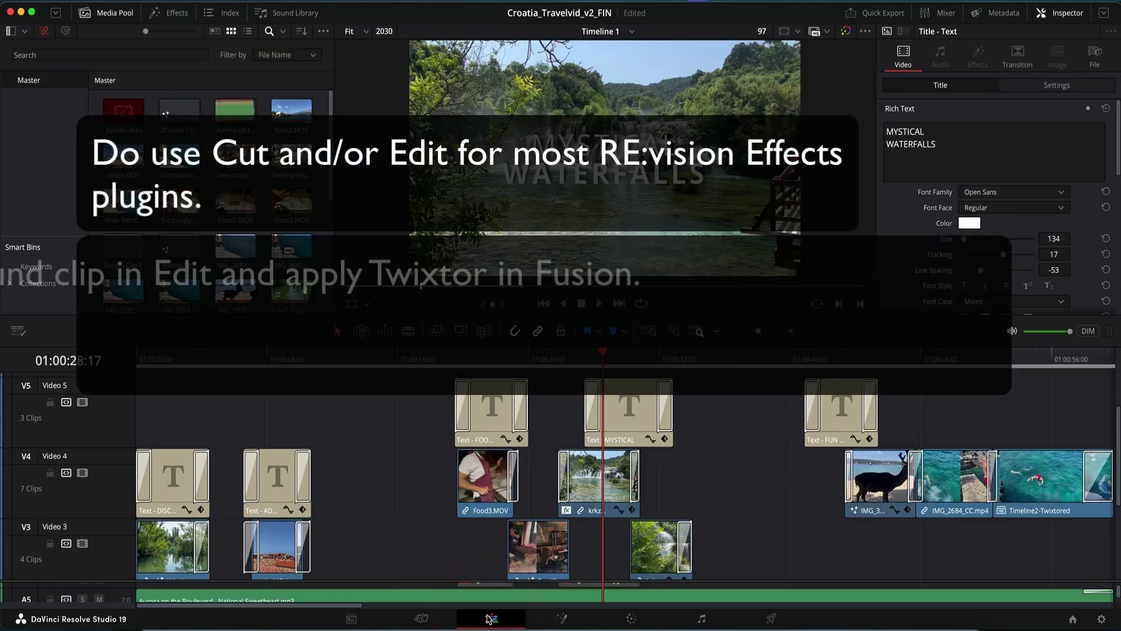